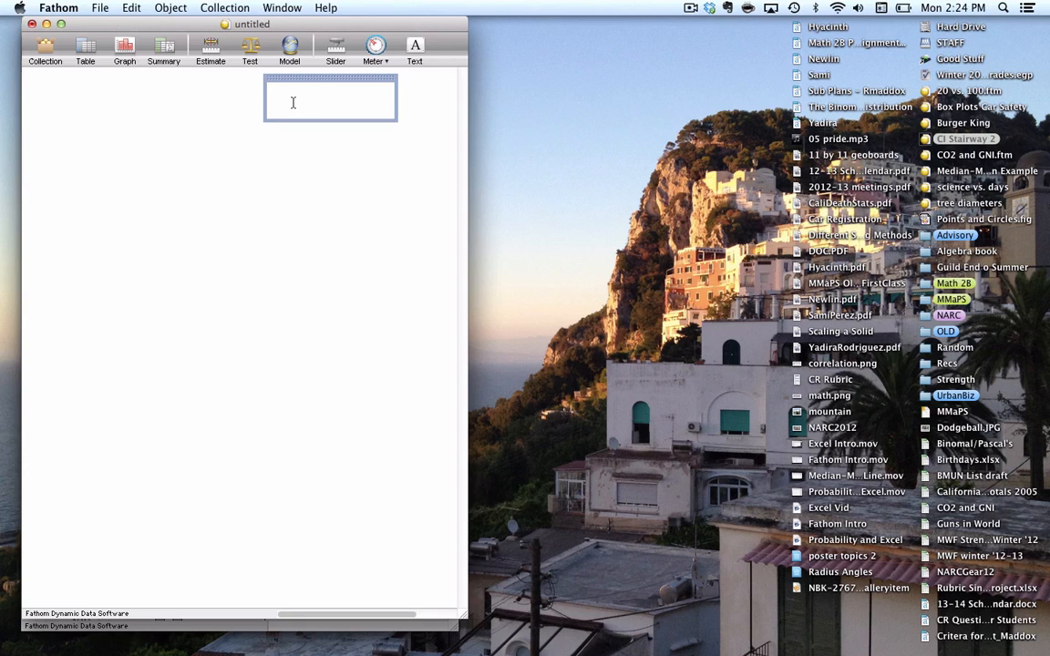
Step: Write a text note reading "sample size = 20", "population % yes = 40" and "100 samples", and shift it slightly within the document
type("sample size = 20")
key("Return")
type("population % yes")
type("100 samp")
left_click_drag(329, 80, 348, 84)
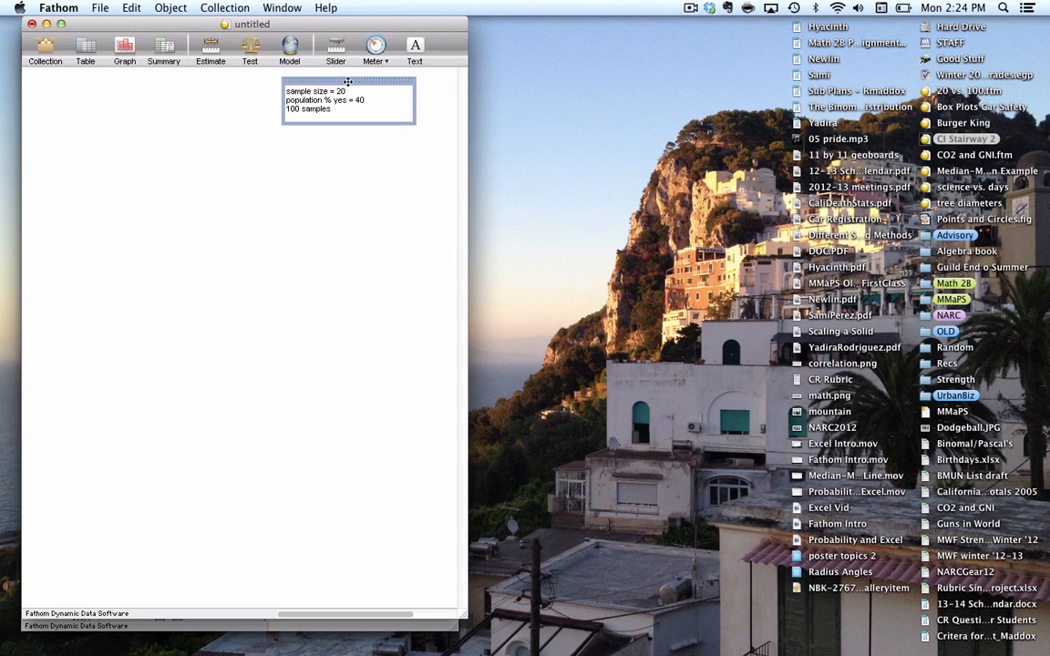
left_click(279, 147)
Step: Add a new collection to the document and rename it "20 Randos"
left_click_drag(42, 51, 103, 130)
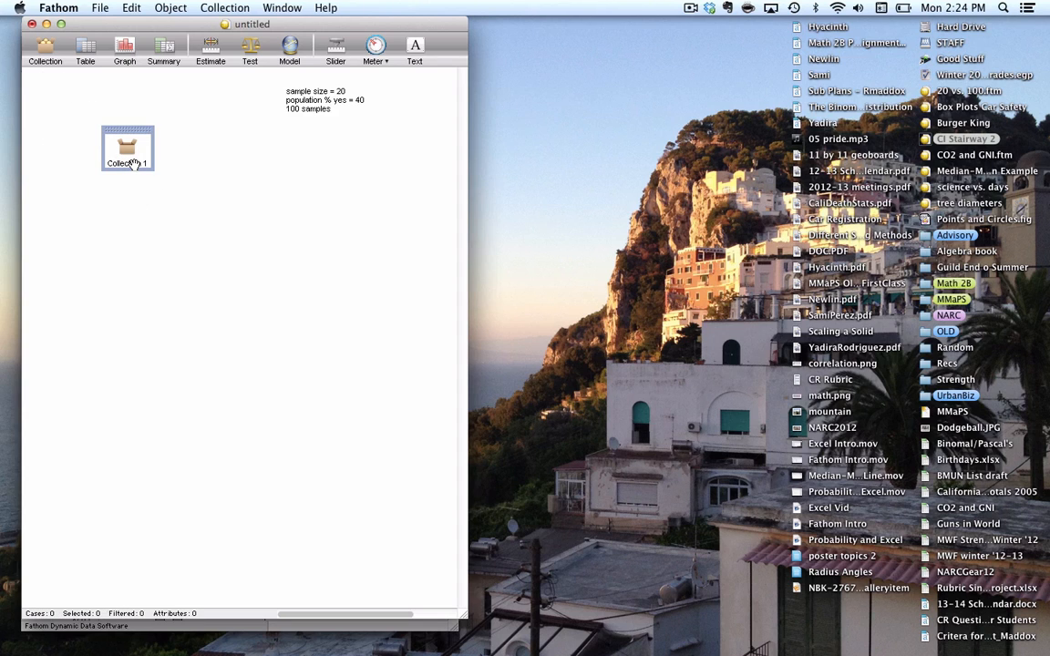
double_click(132, 162)
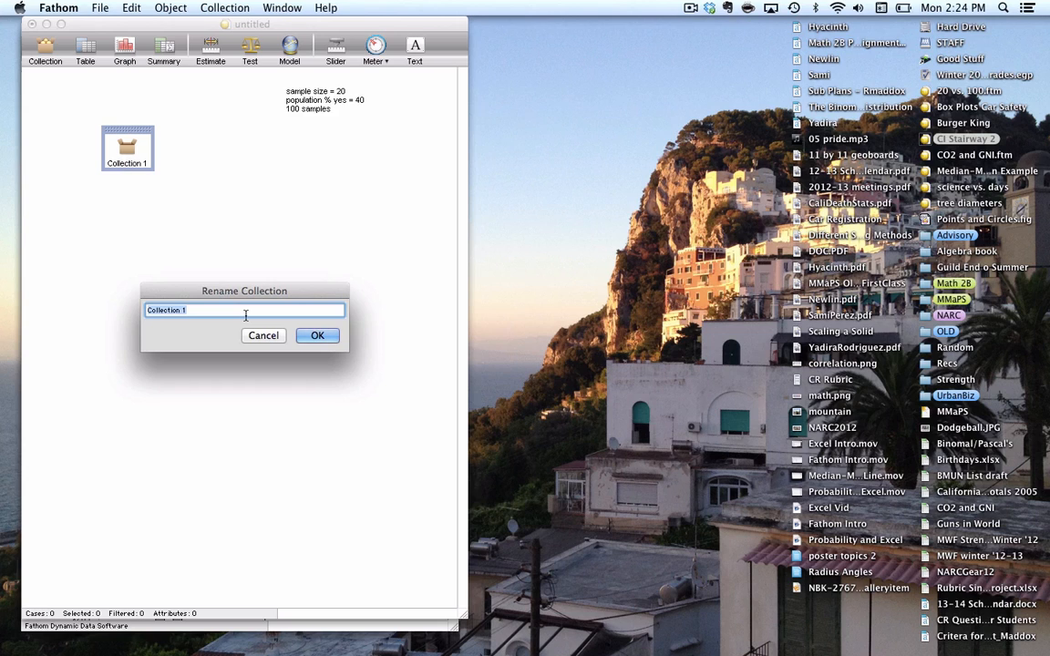
type("20 Random Samples")
key("BackSpace")
key("BackSpace")
key("BackSpace")
key("BackSpace")
key("BackSpace")
key("BackSpace")
key("BackSpace")
type("Peopl")
key("BackSpace")
key("BackSpace")
key("BackSpace")
key("BackSpace")
key("BackSpace")
key("BackSpace")
key("BackSpace")
type("s")
left_click(316, 336)
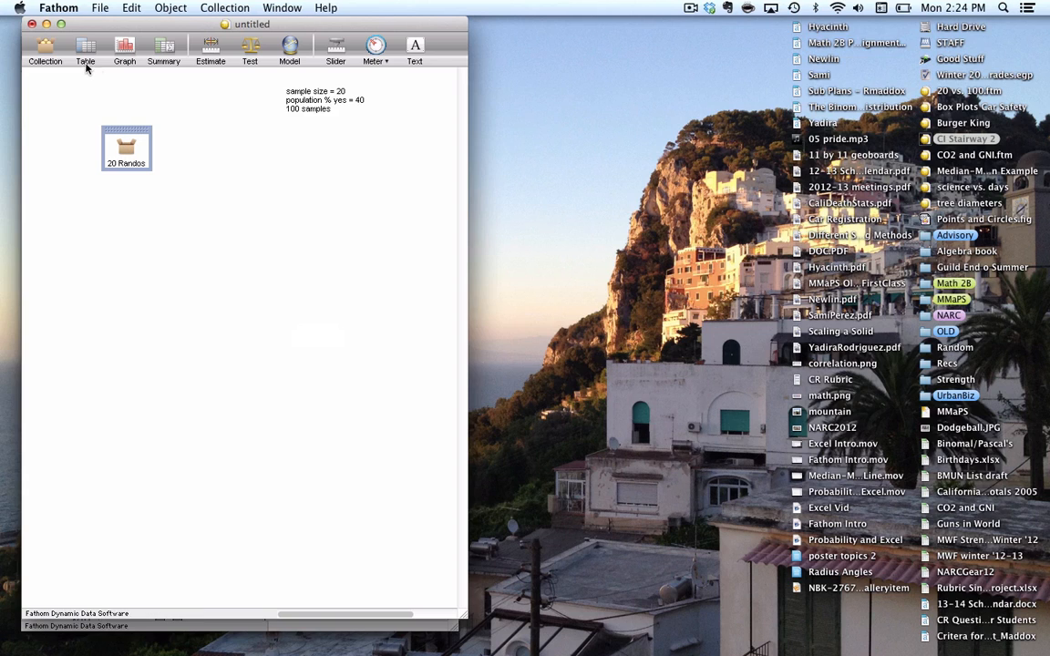
Step: Place an empty case table below the 20 Randos collection and add 20 new cases to the collection
left_click_drag(85, 53, 134, 253)
left_click(132, 153)
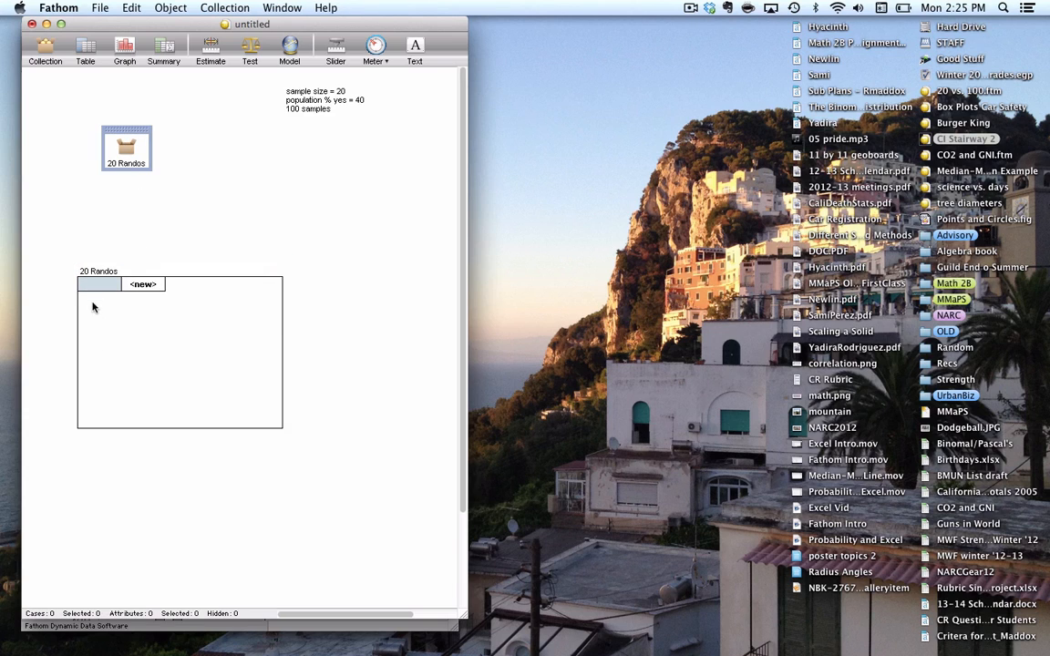
right_click(129, 146)
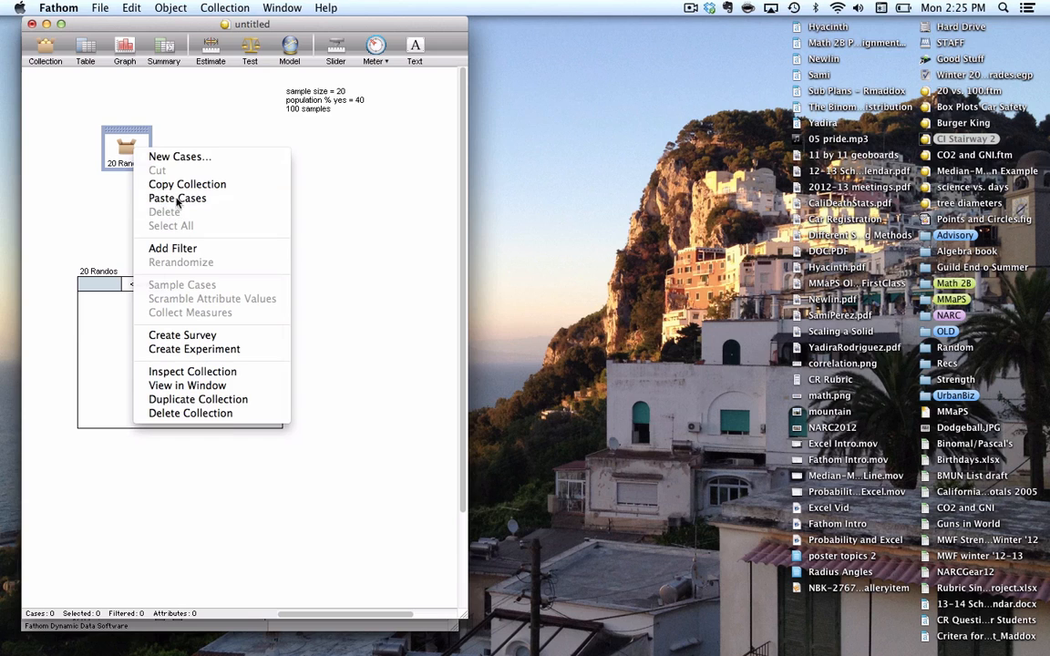
left_click(196, 159)
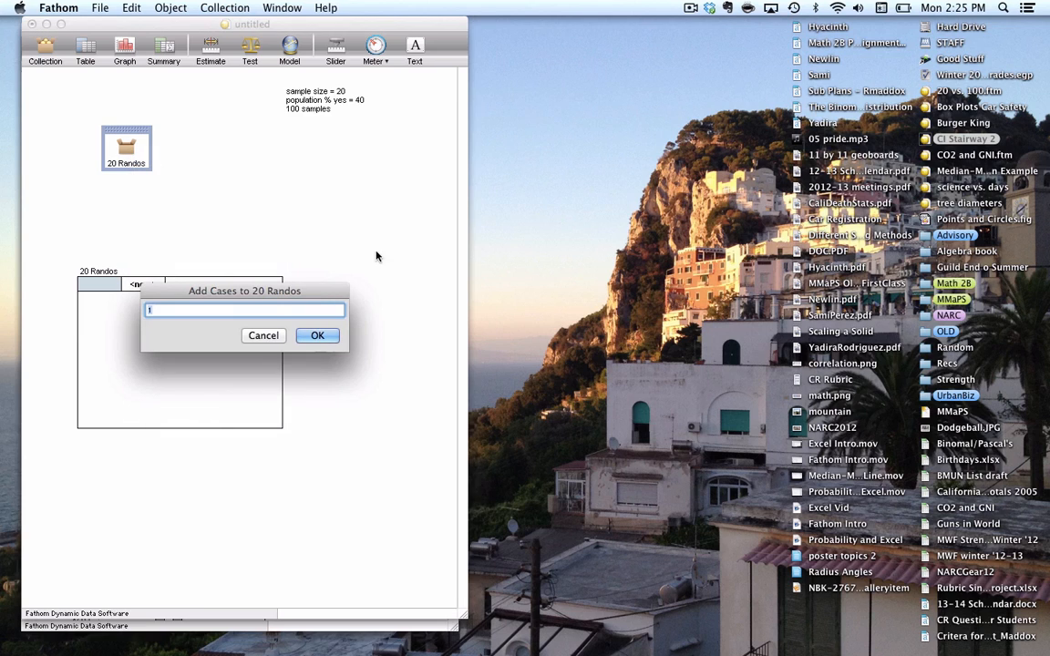
type("20")
left_click(319, 335)
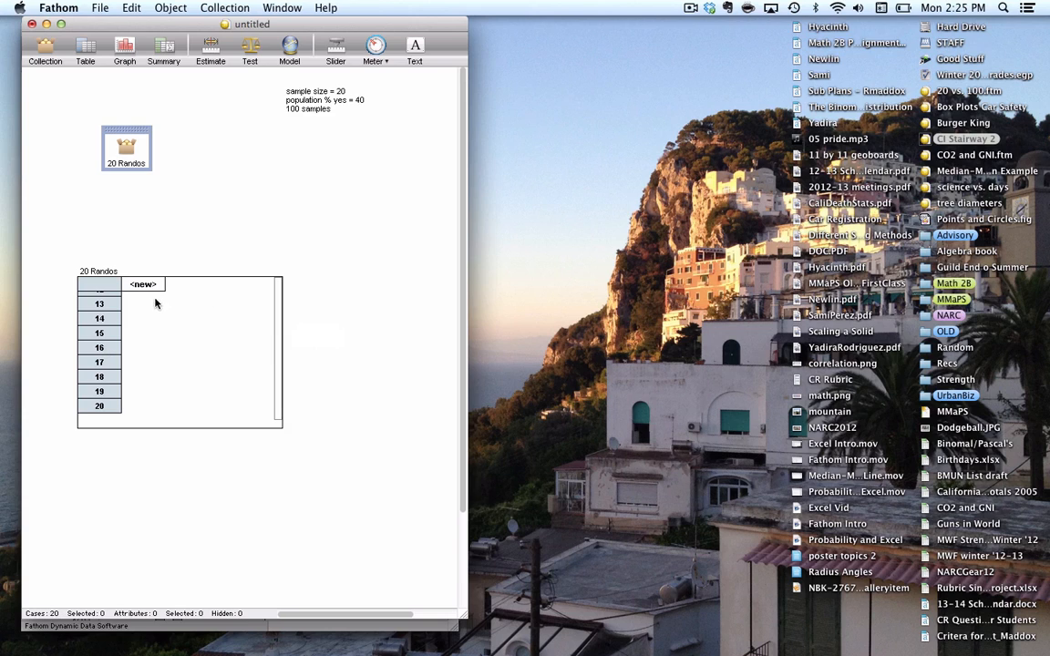
left_click(194, 344)
scroll(254, 342, "up", 4)
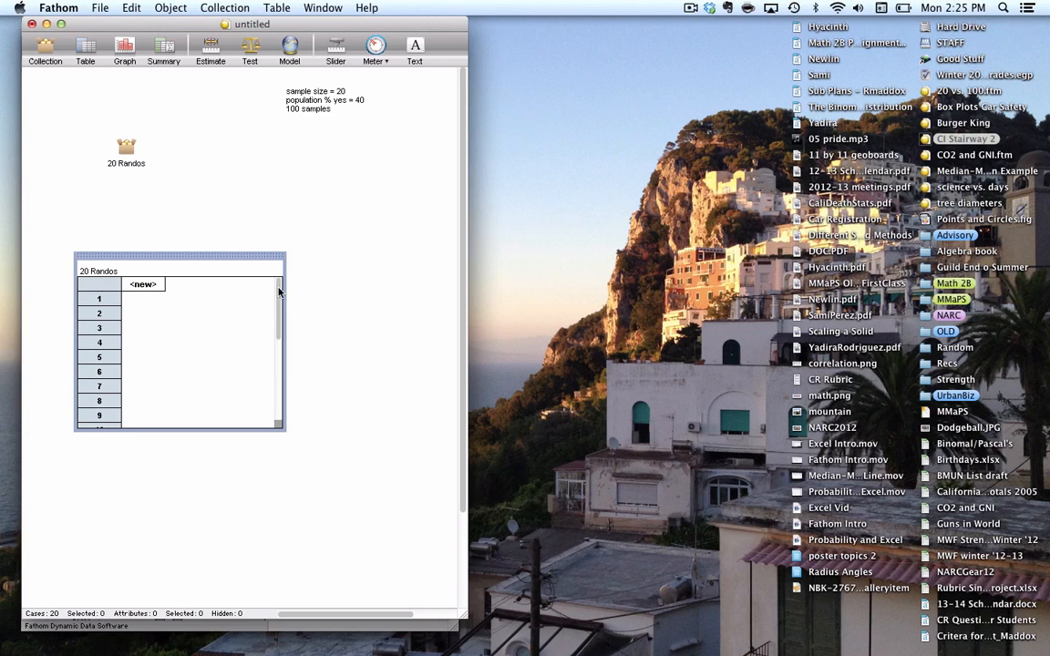
Step: Inspect the 20 Randos collection and add a case attribute named "person"
left_click(125, 152)
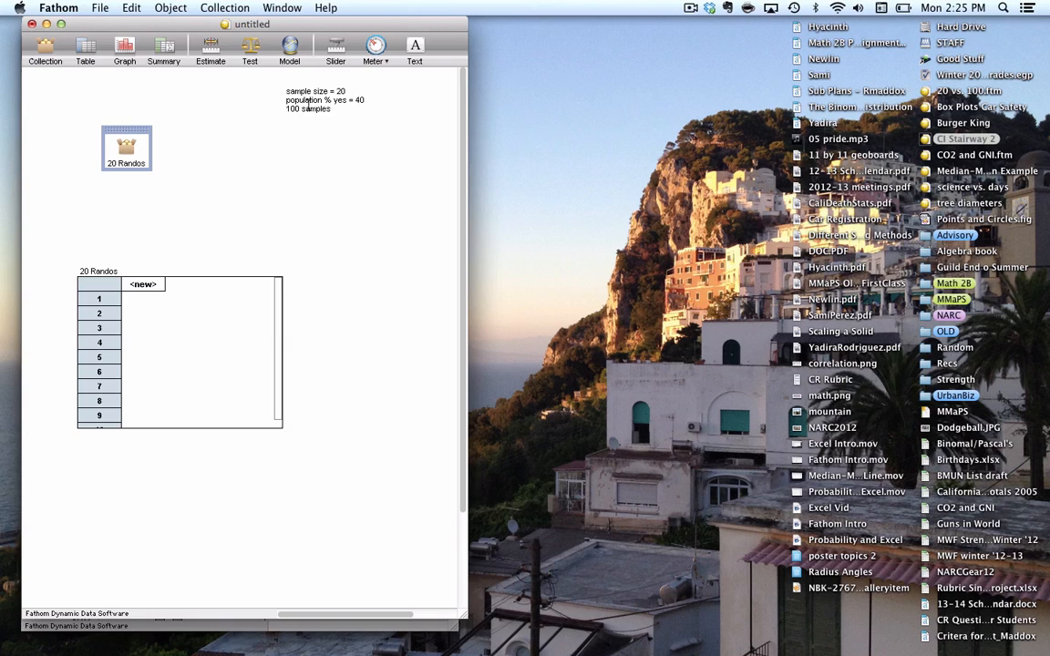
left_click(281, 91)
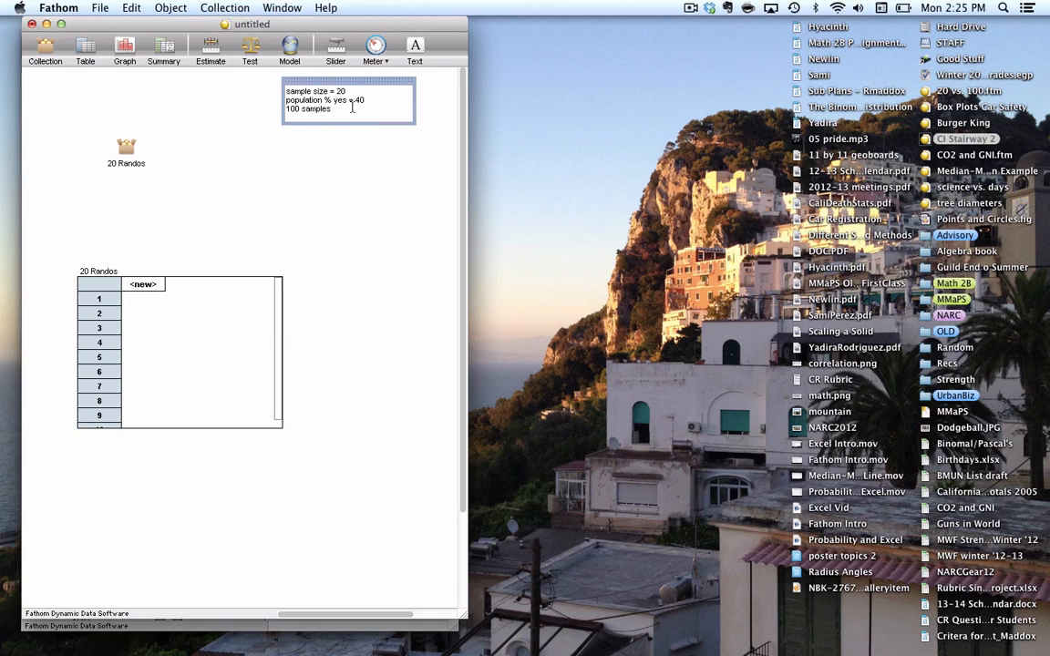
double_click(114, 151)
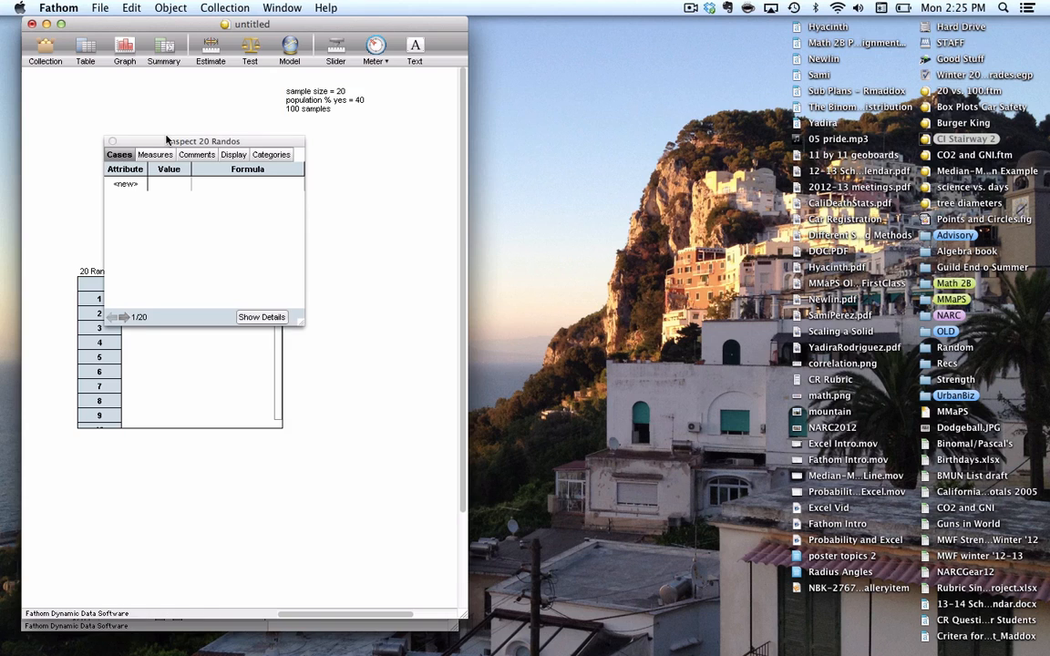
left_click_drag(166, 138, 242, 114)
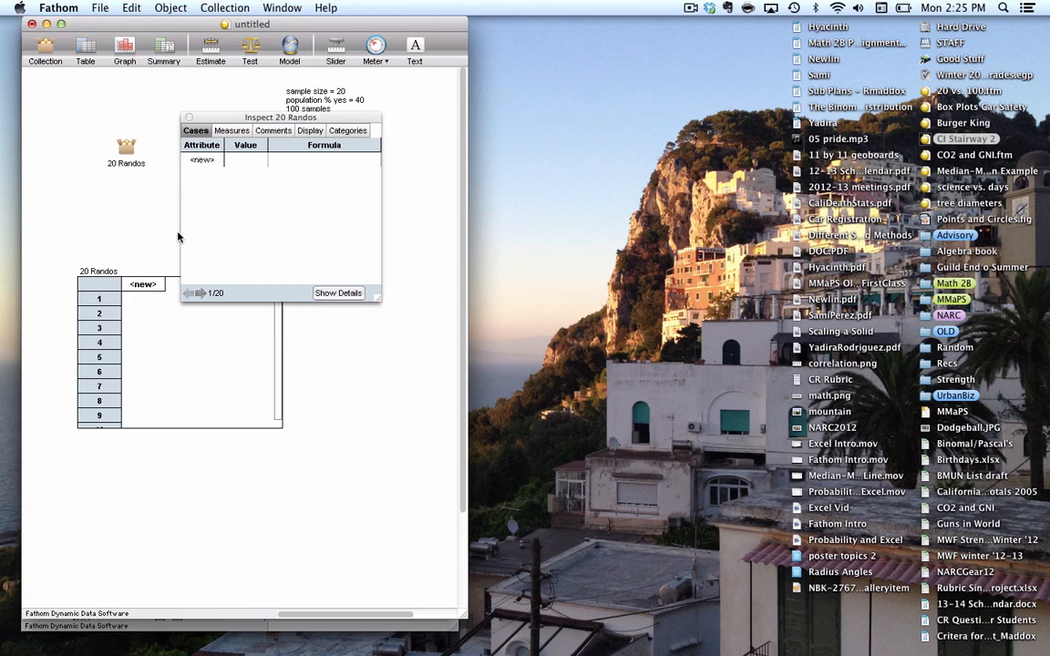
left_click(209, 161)
type("person")
key("Tab")
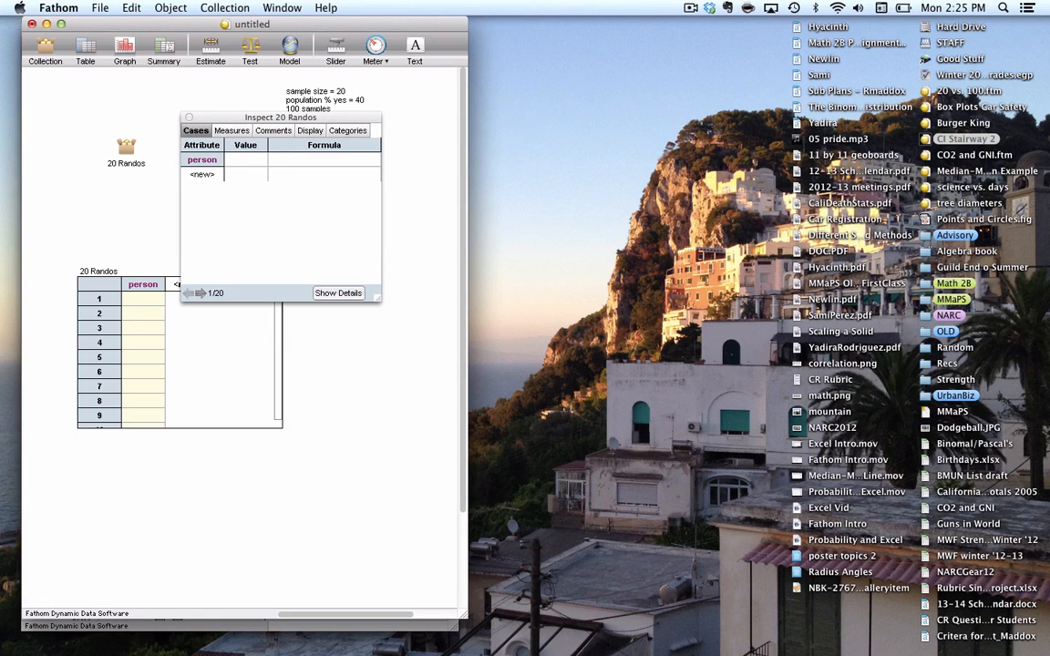
Step: Give the person attribute the formula randomInteger(0, 9) and close the inspector
left_click(202, 161)
left_click(204, 160)
double_click(301, 158)
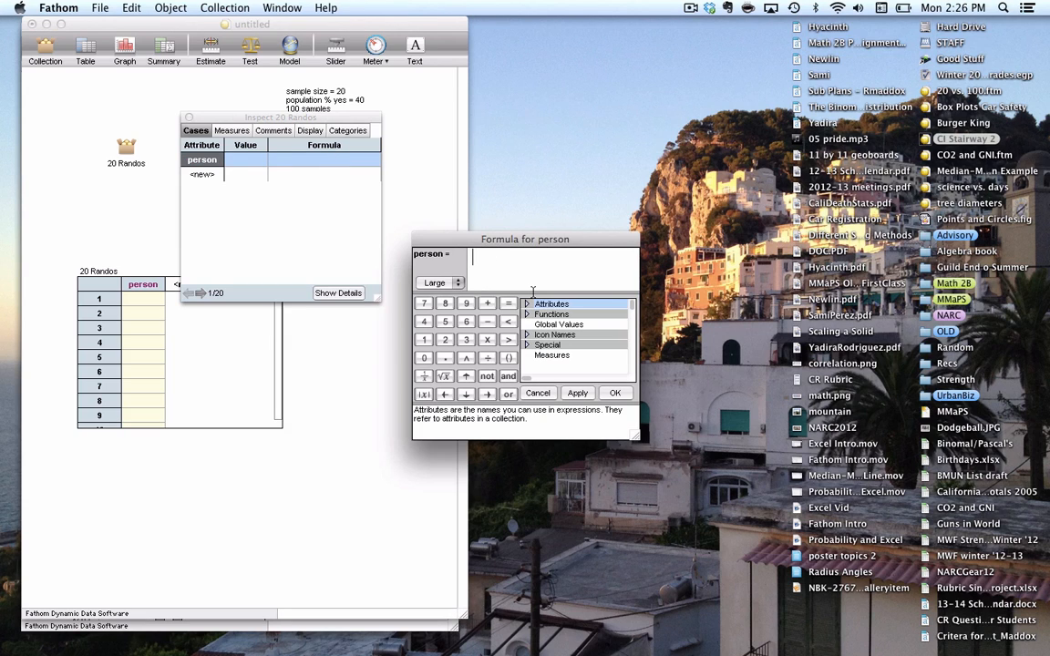
type("randominteger")
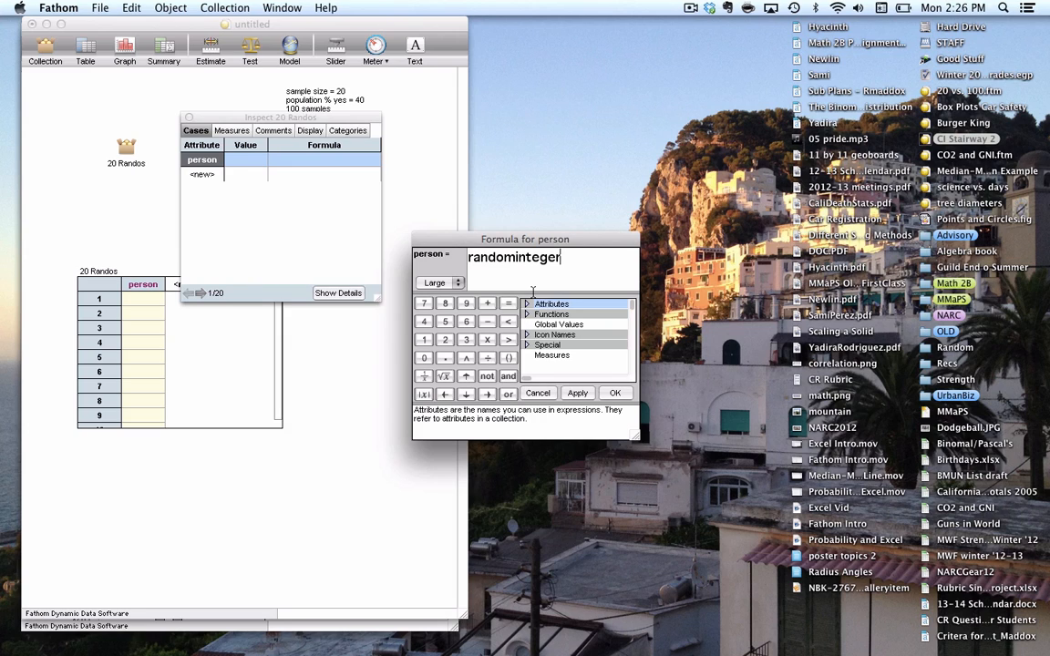
type("(")
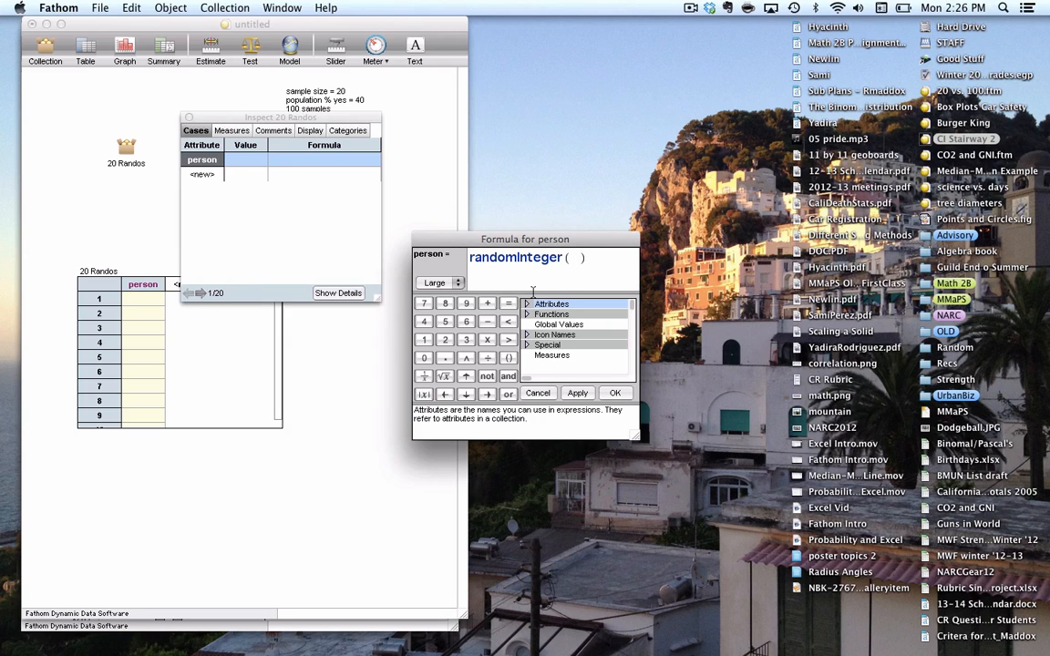
type("0,")
left_click(614, 394)
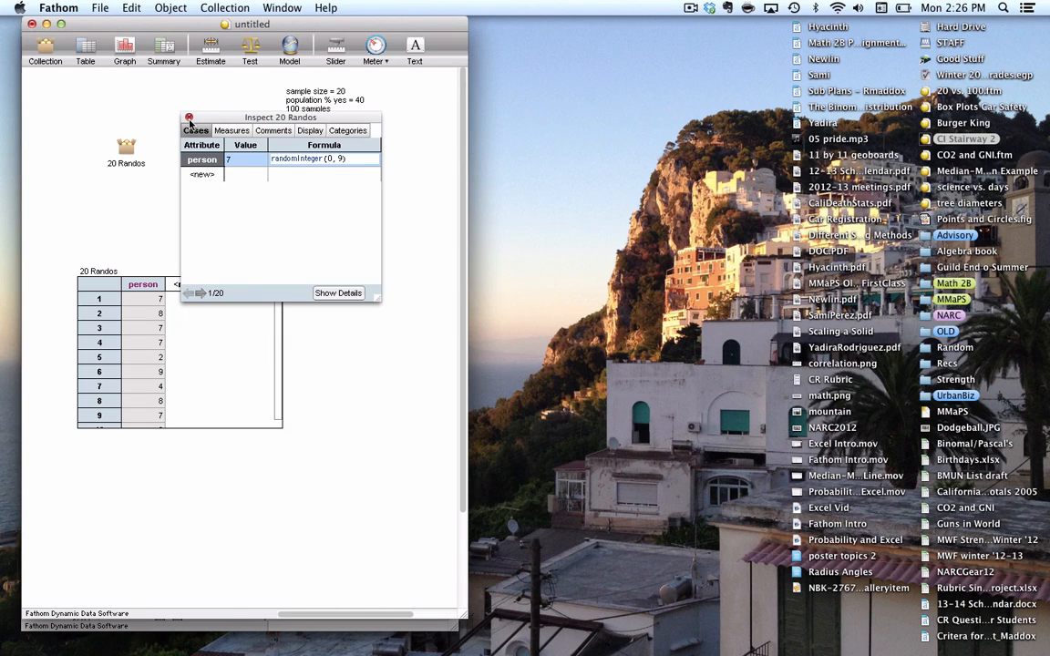
left_click(150, 369)
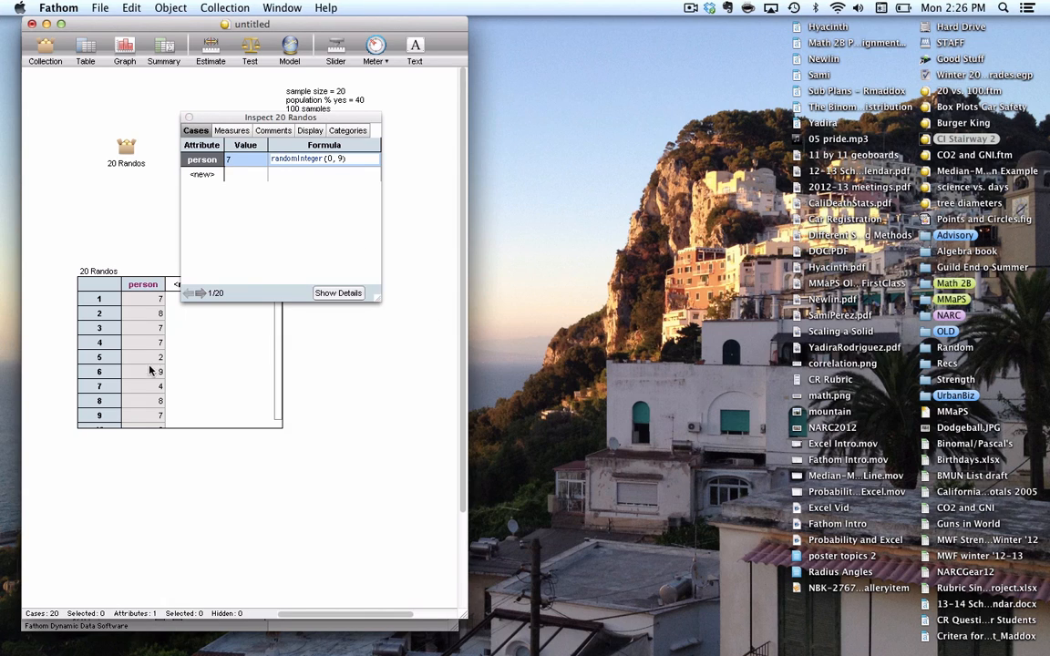
left_click(188, 118)
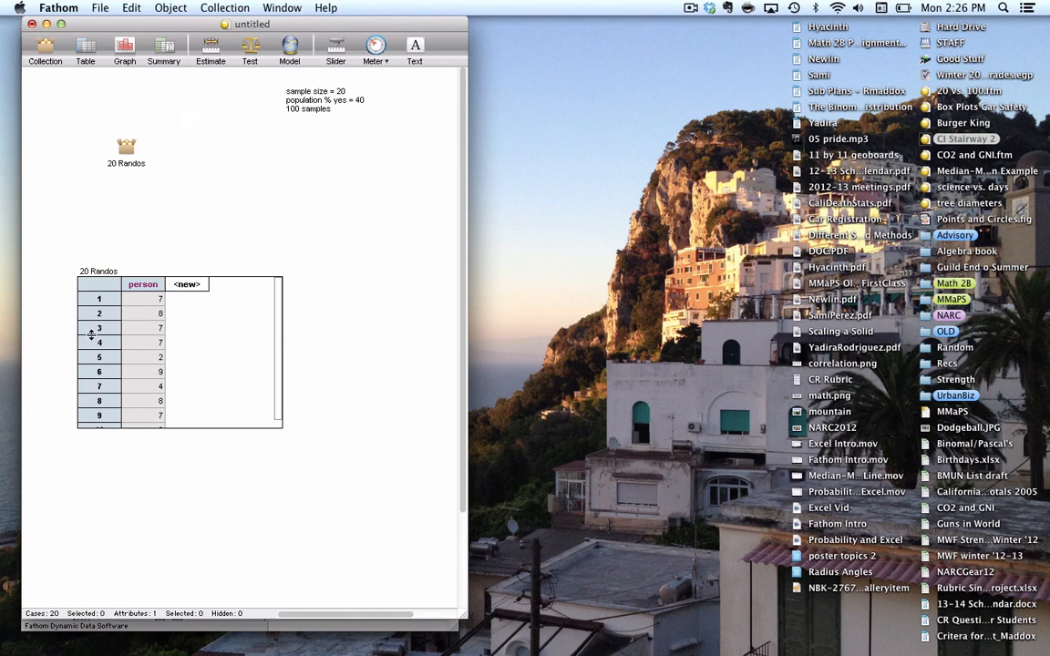
Step: Rerandomize the person values in the 20 Randos case table
left_click(283, 313)
mouse_move(277, 311)
left_mouse_down()
mouse_move(268, 398)
mouse_move(295, 293)
mouse_move(289, 375)
mouse_move(275, 401)
mouse_move(276, 289)
mouse_move(264, 358)
mouse_move(271, 267)
left_mouse_up()
left_click(289, 375)
left_click(276, 370)
right_click(192, 377)
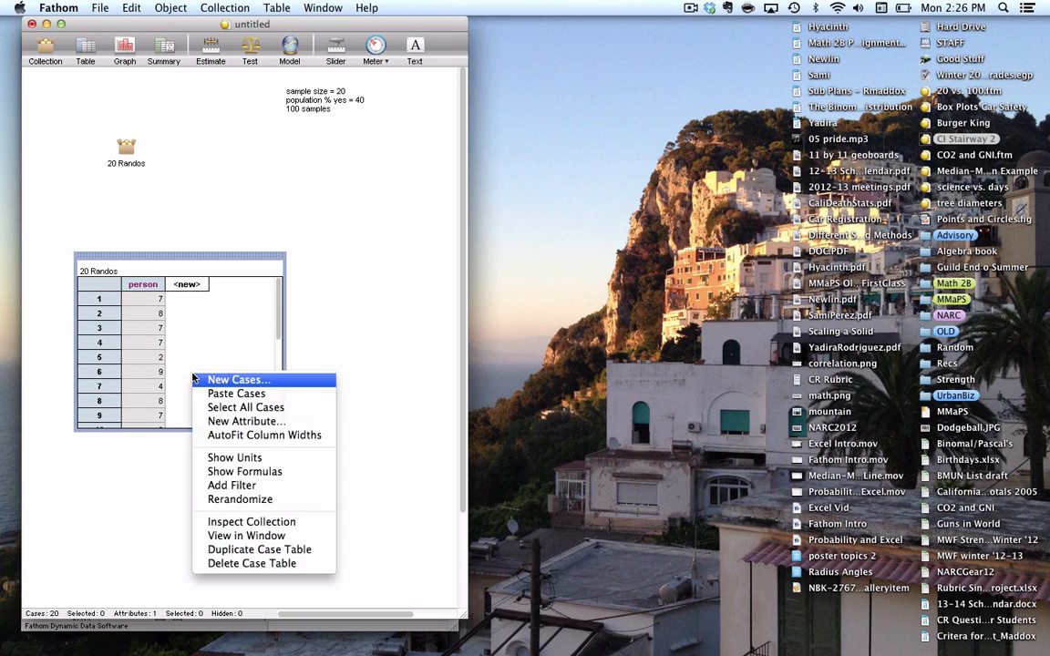
left_click(273, 499)
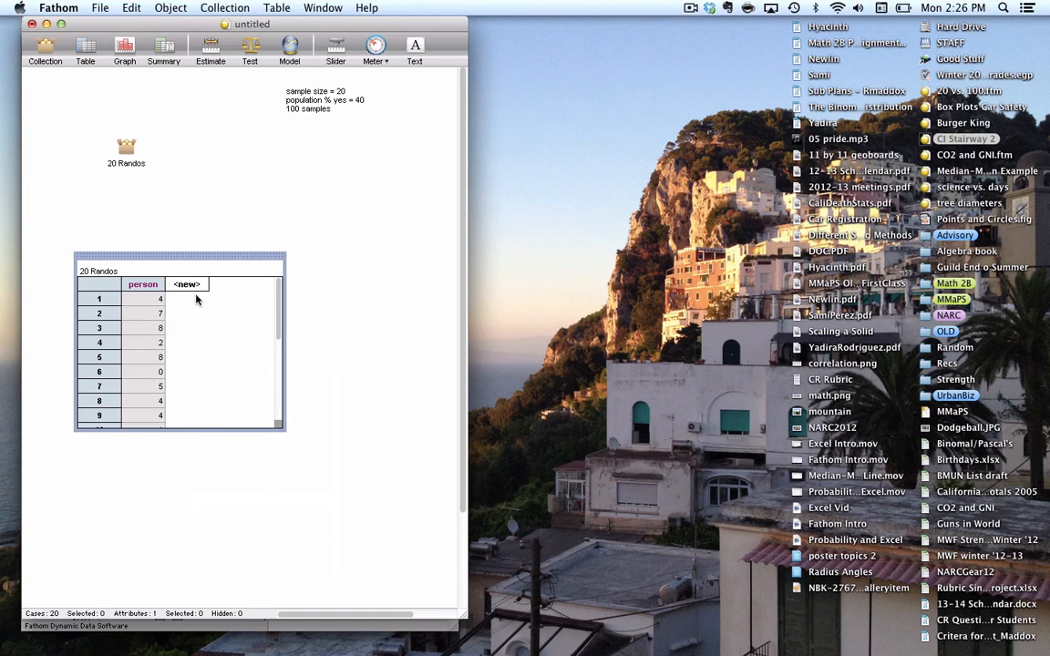
Step: Move the case table aside and shrink it to an icon, and reposition the 20 Randos collection above it
left_click_drag(192, 265, 162, 240)
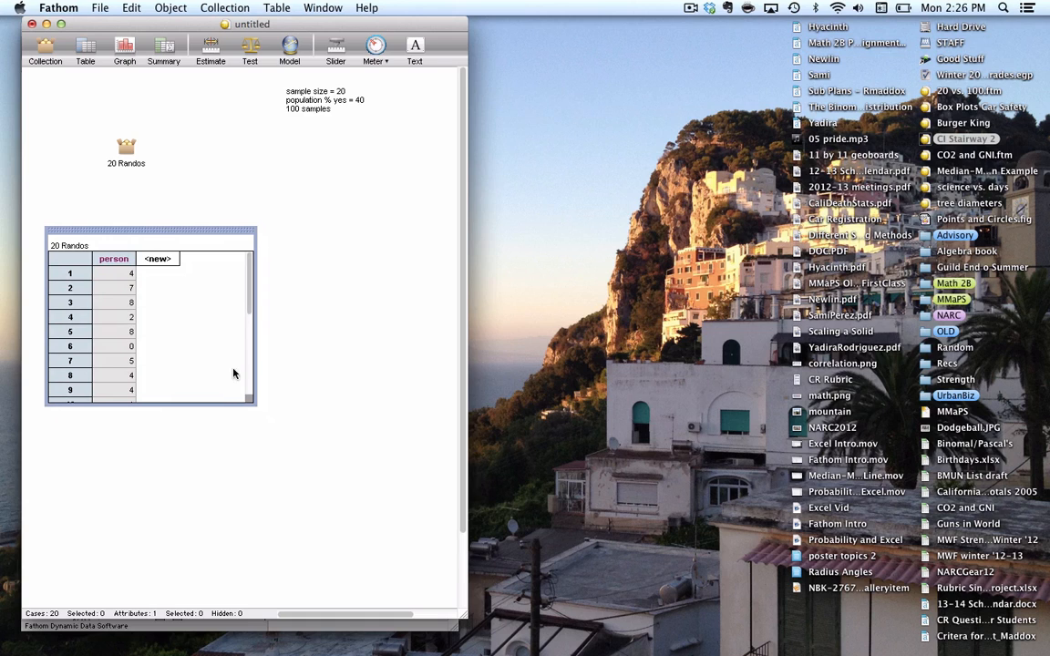
left_click_drag(257, 407, 113, 256)
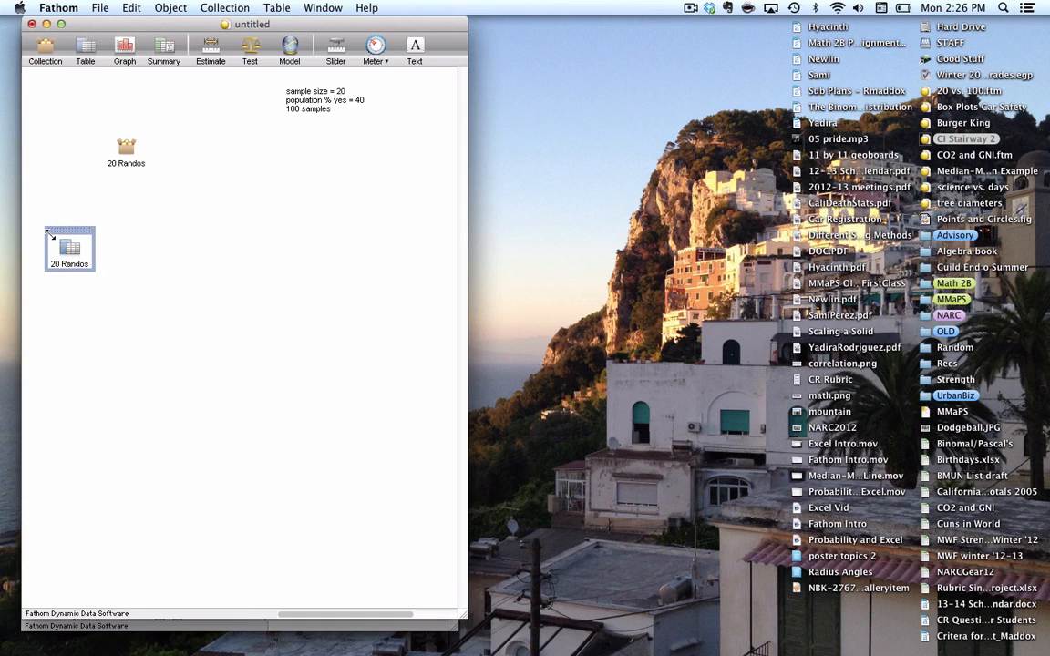
left_click_drag(135, 144, 104, 144)
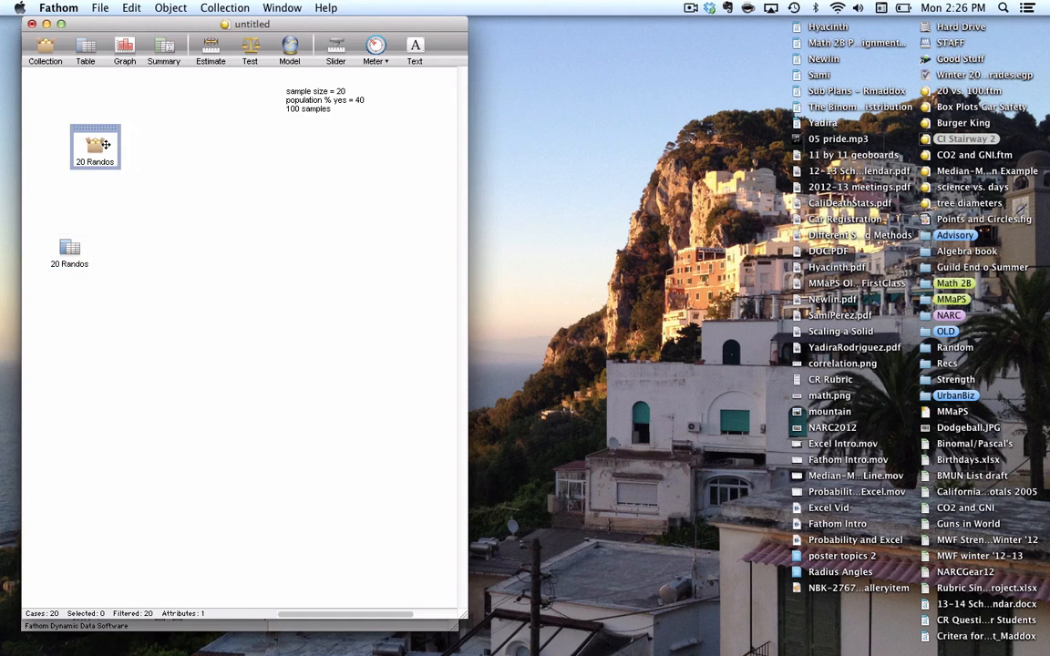
Step: Inspect the 20 Randos collection and add a measure named "yeses"
double_click(103, 144)
left_click(235, 133)
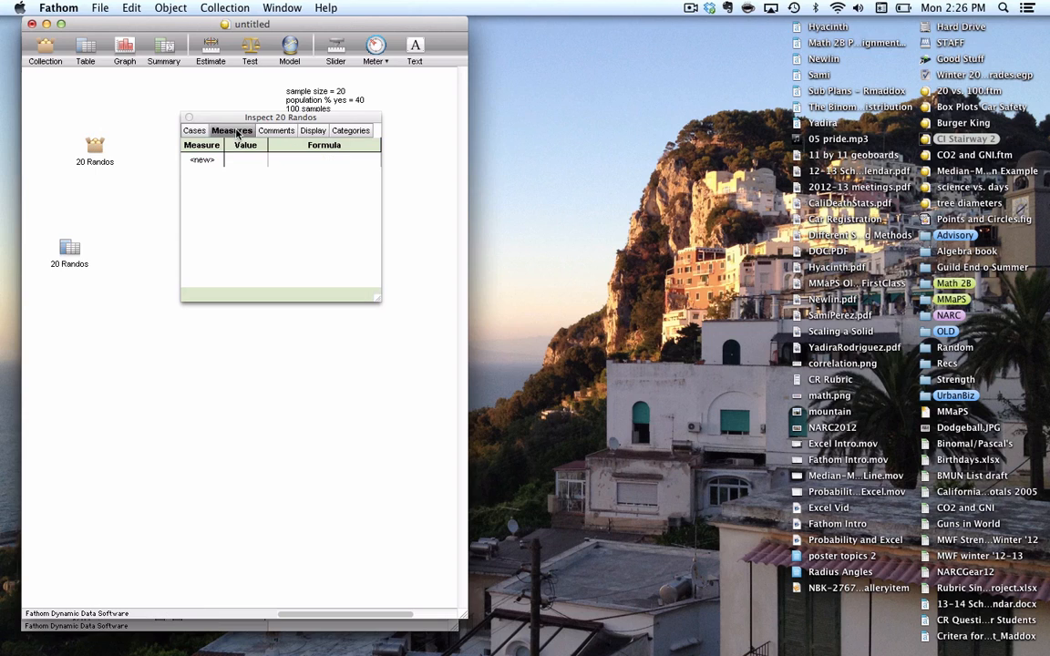
left_click(210, 160)
type("yeses")
key("Return")
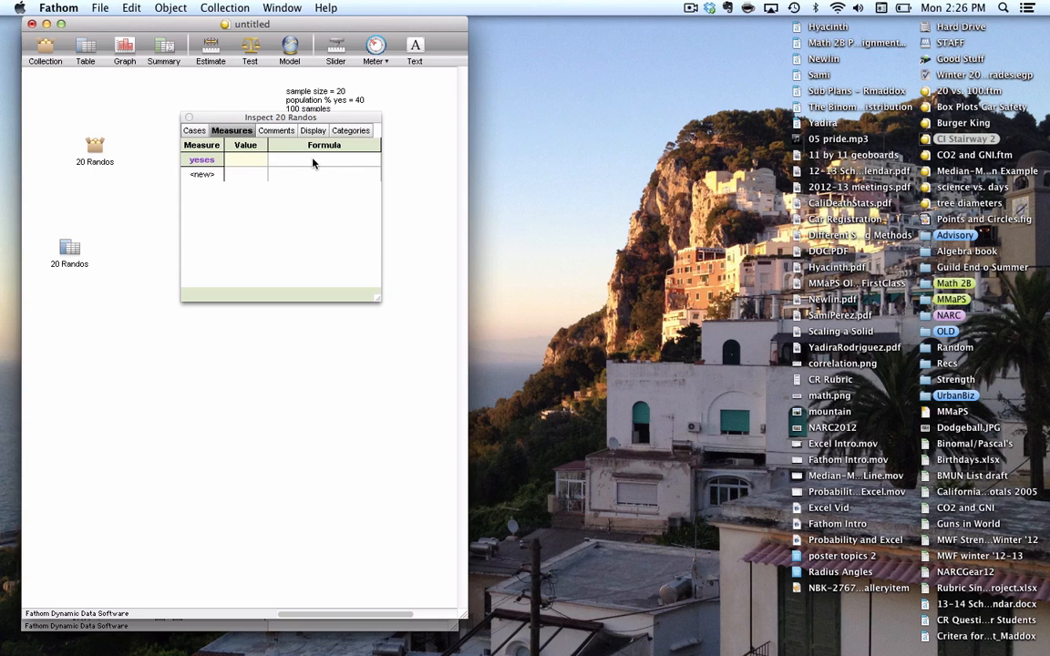
Step: Expand the 20 Randos table icon back into a case table and move the inspector off the text note
left_click(66, 238)
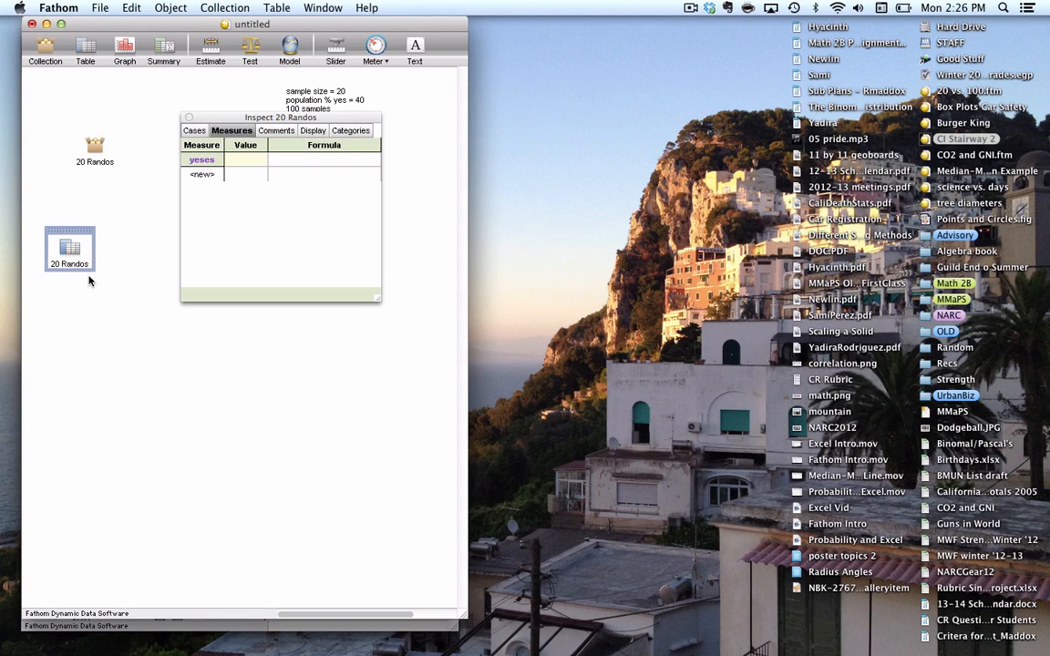
left_click_drag(91, 276, 152, 456)
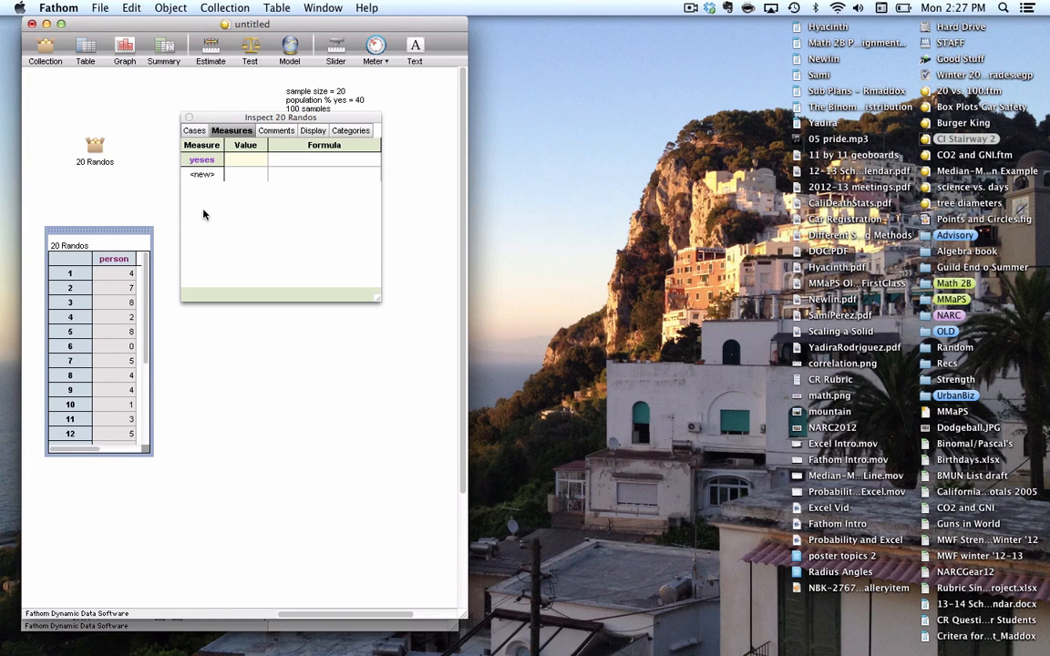
left_click_drag(294, 117, 306, 159)
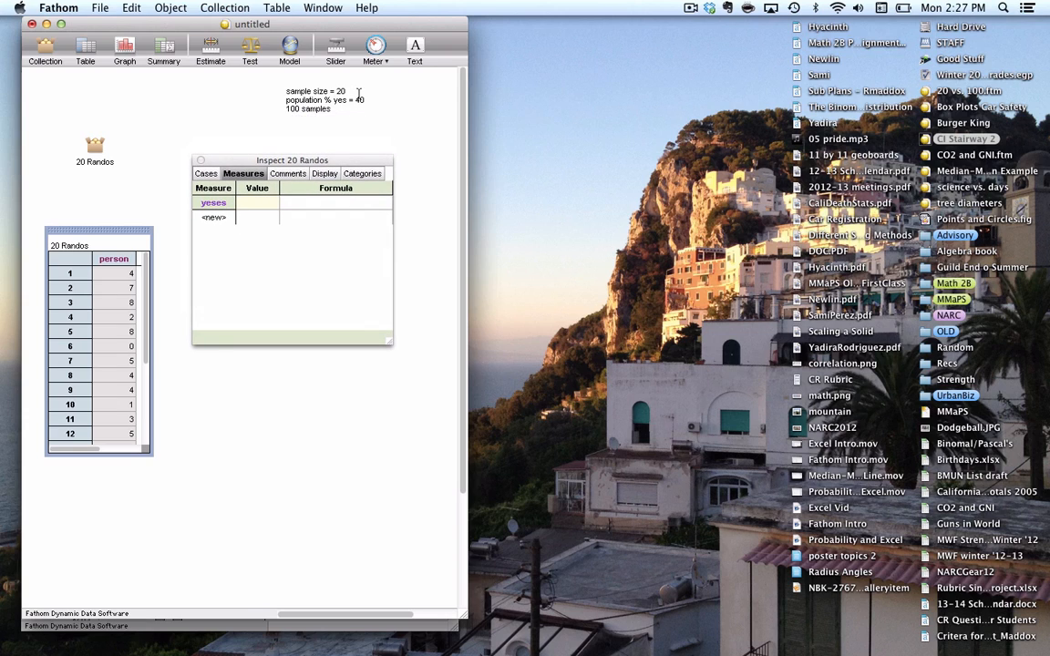
Step: Give the yeses measure the formula count(person < 4)
double_click(323, 207)
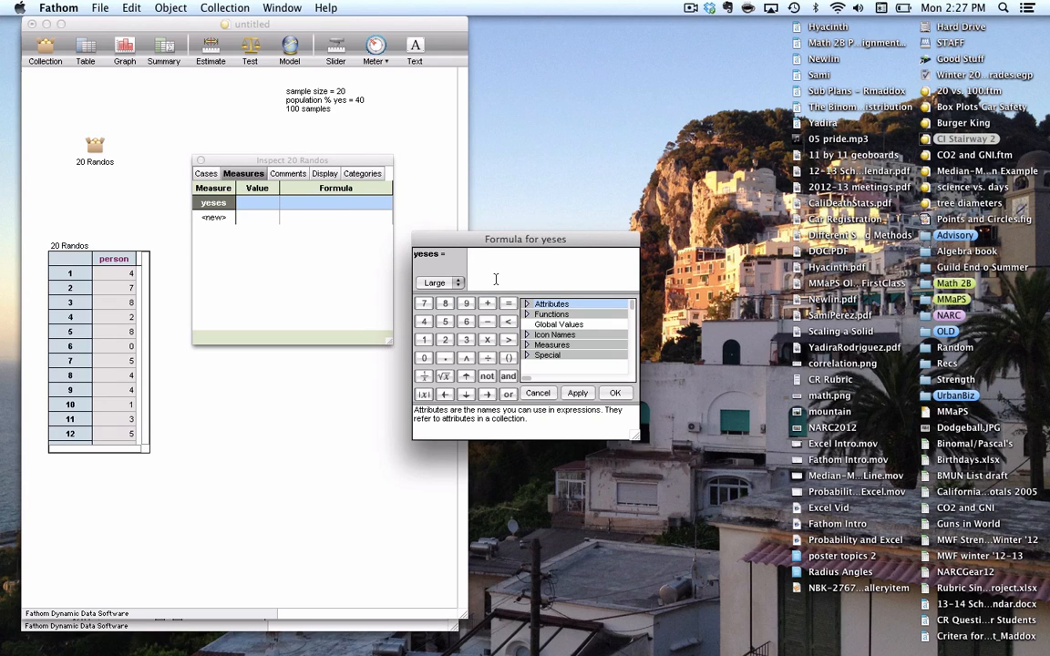
type("count ( person < 4")
left_click(615, 393)
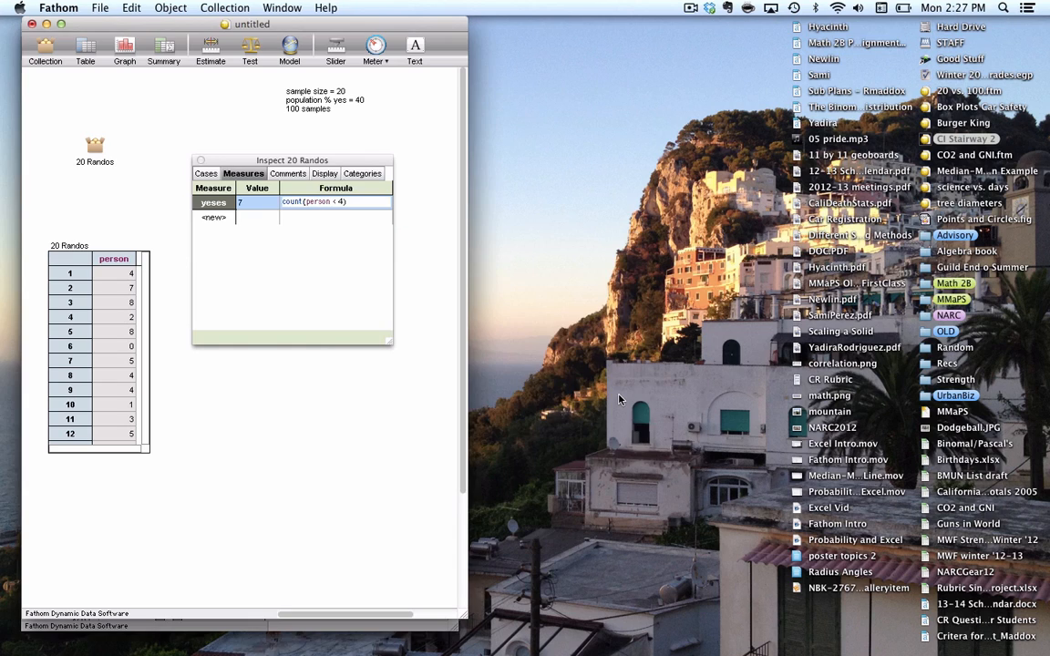
Step: Close the 20 Randos inspector and shrink the case table to an icon
left_click(95, 146)
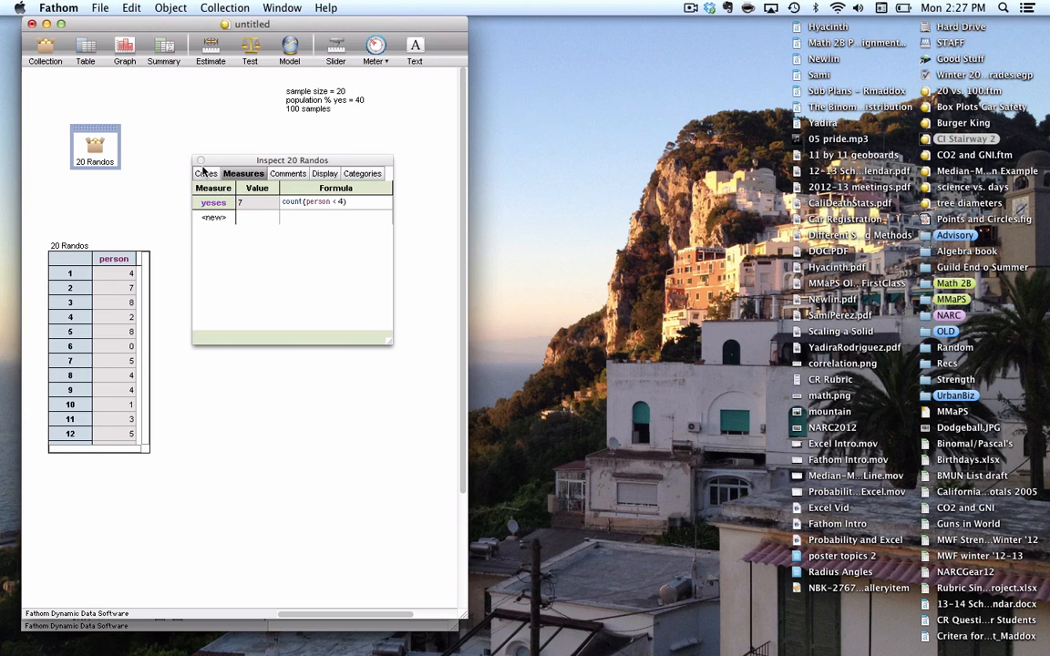
left_click(200, 161)
left_click(135, 356)
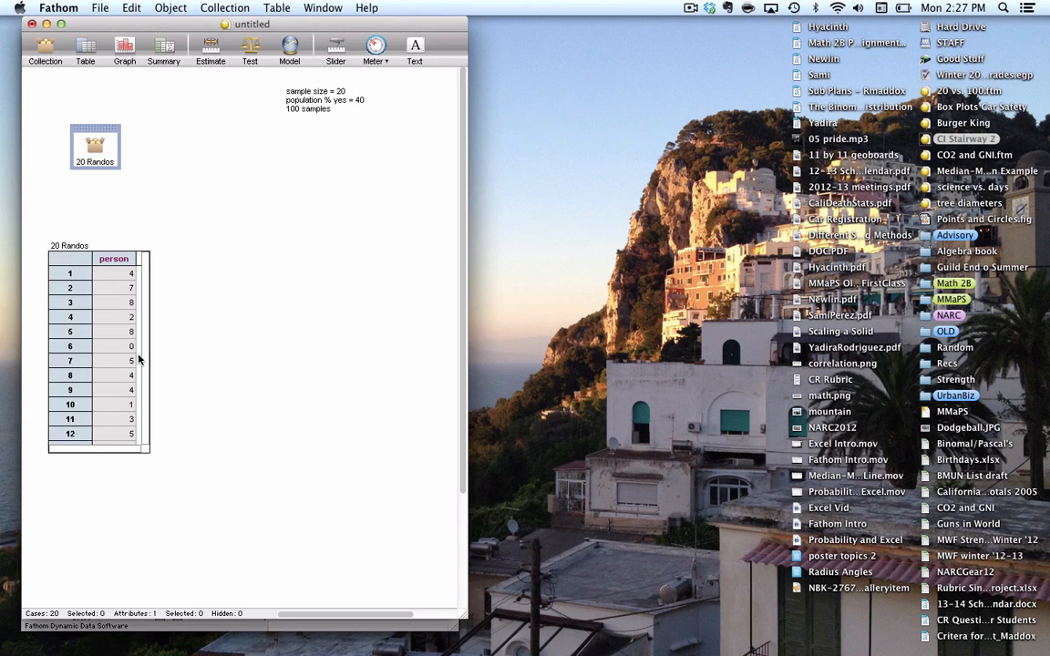
left_click_drag(144, 447, 74, 234)
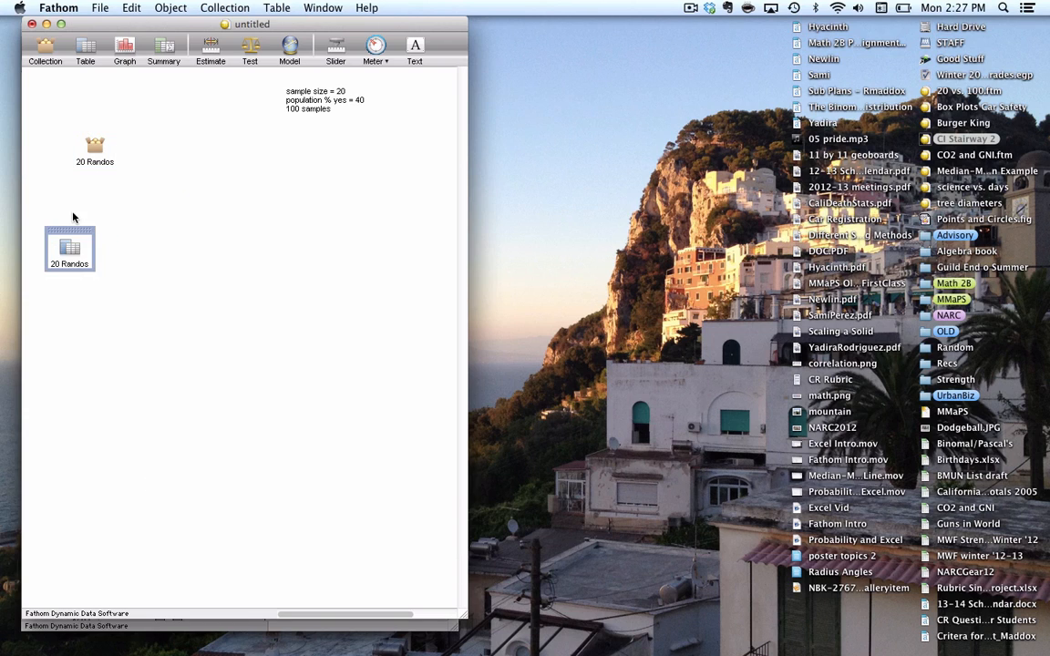
Step: Collect measures from the 20 Randos collection
left_click(95, 148)
left_click(188, 7)
mouse_move(206, 8)
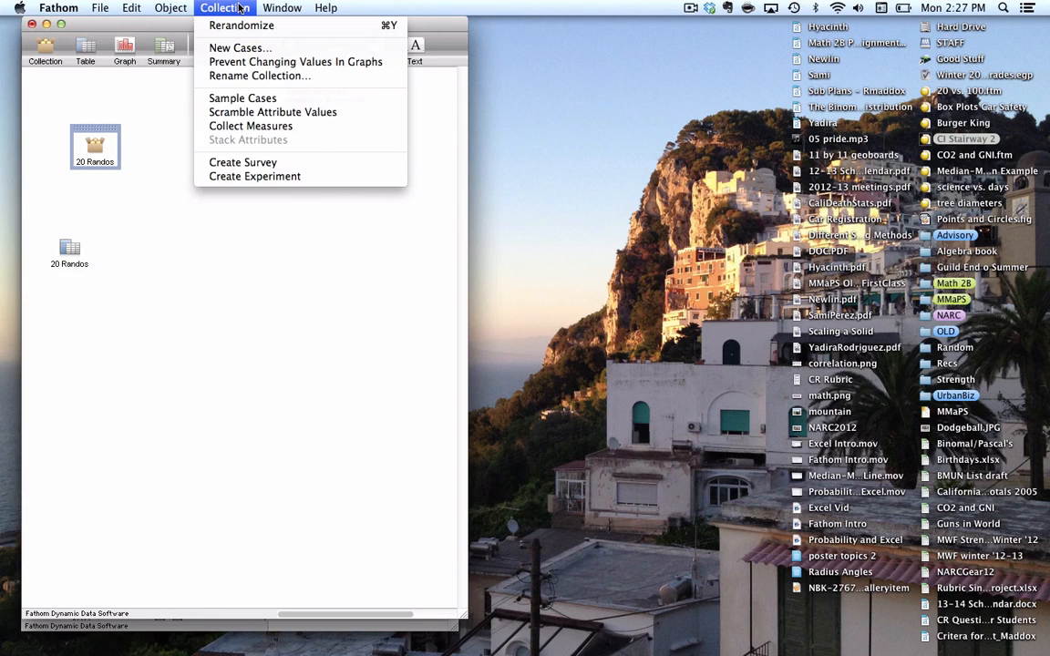
left_click(264, 125)
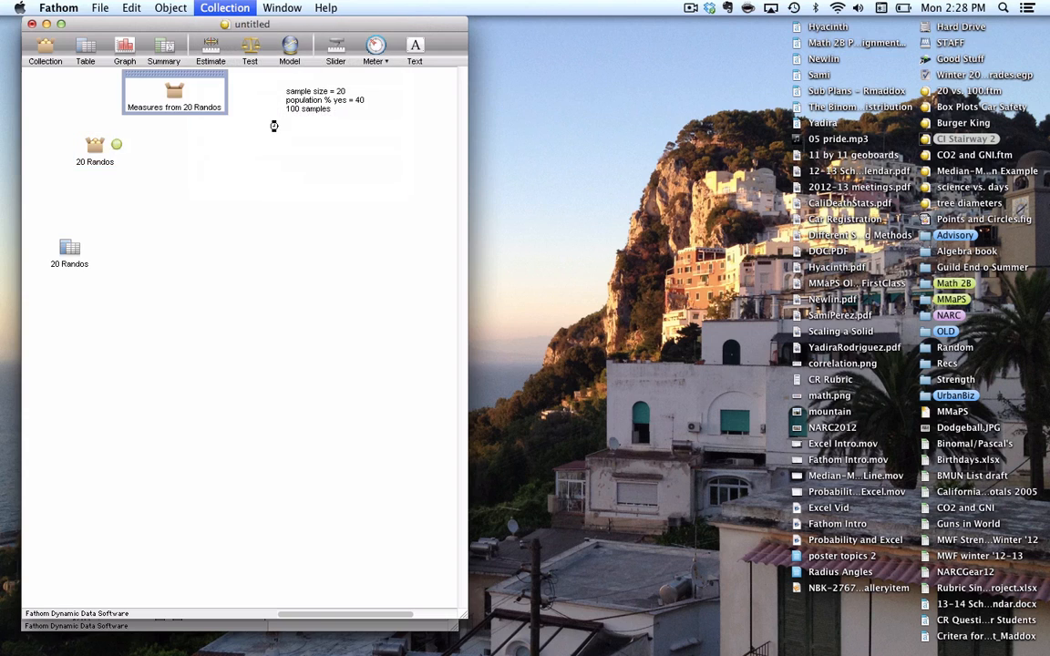
Step: Inspect the Measures from 20 Randos collection, turn its animation off and place the collection beside the 20 Randos table icon
double_click(175, 93)
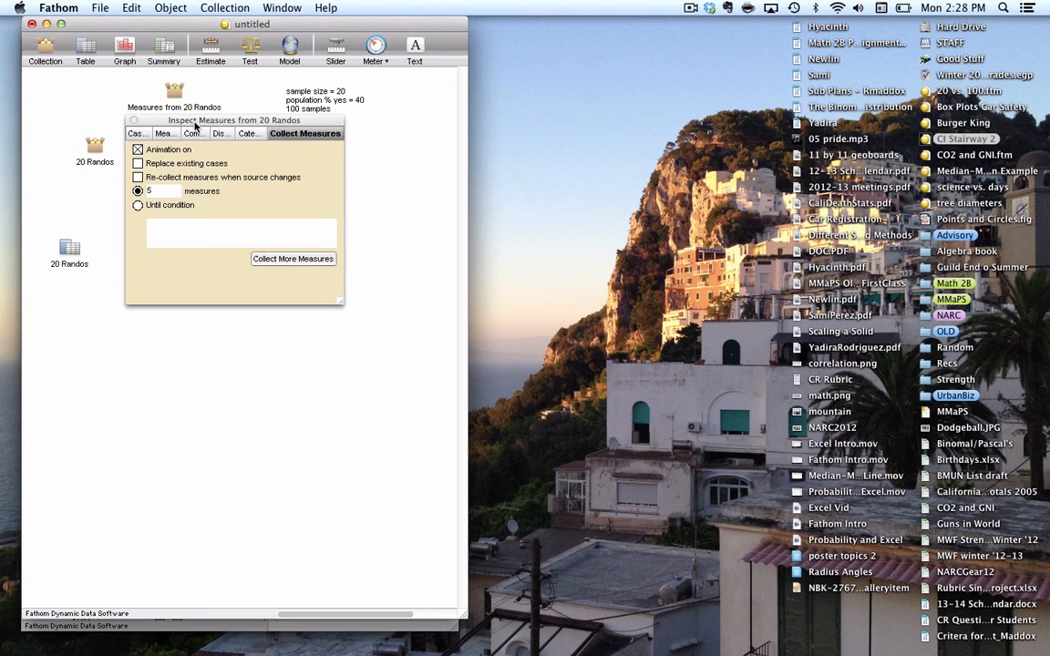
left_click_drag(194, 121, 317, 159)
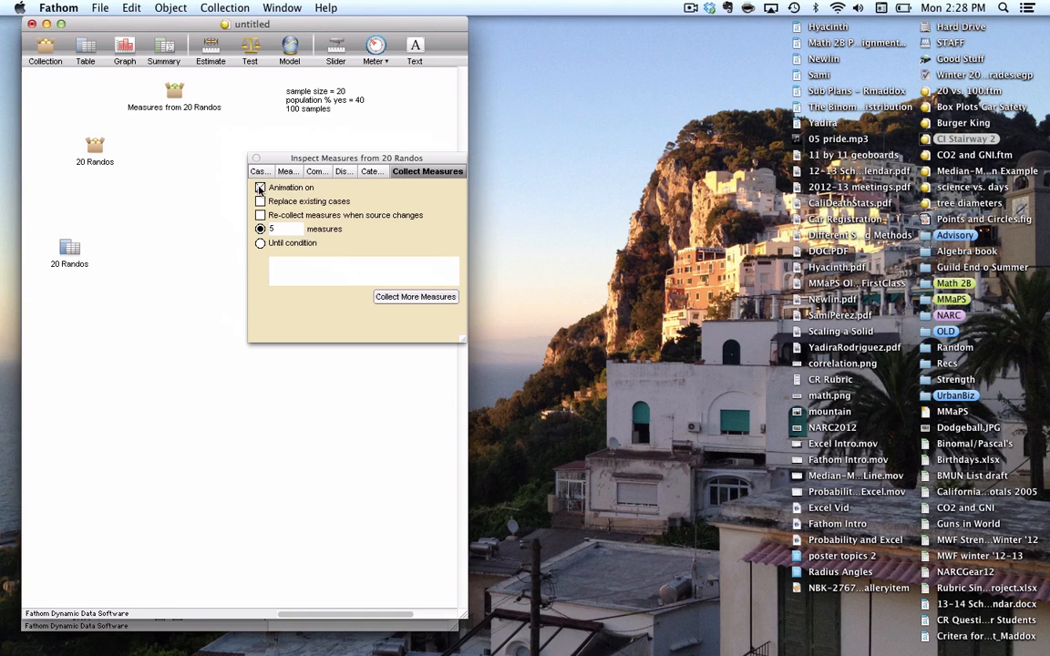
left_click_drag(174, 91, 192, 228)
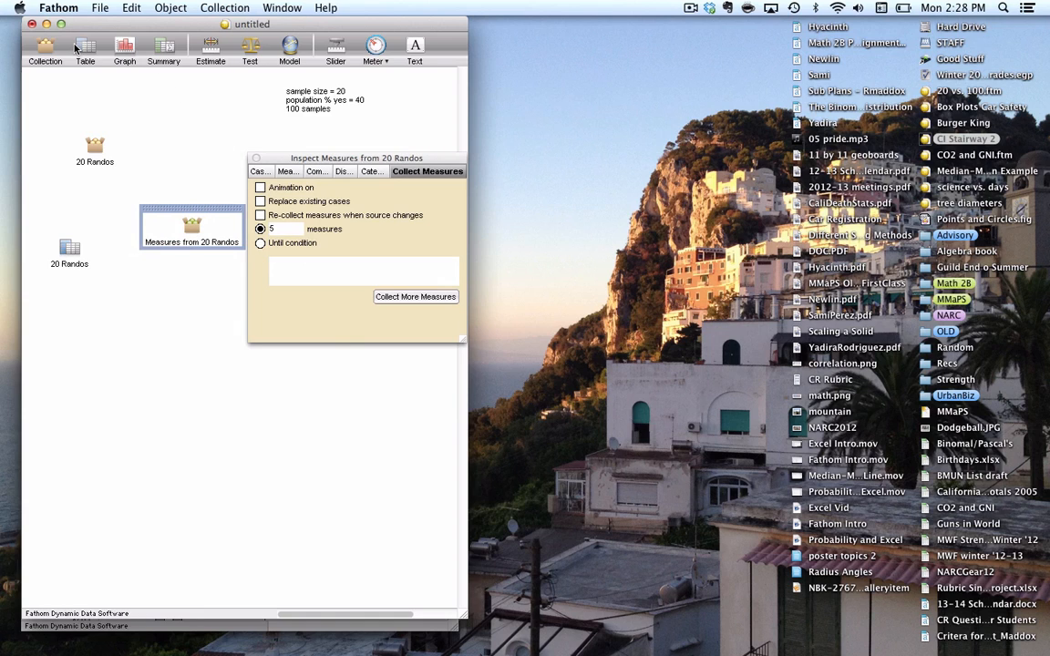
Step: Create a case table for Measures from 20 Randos, select its first case and move the inspector clear of the table
left_click_drag(77, 50, 252, 437)
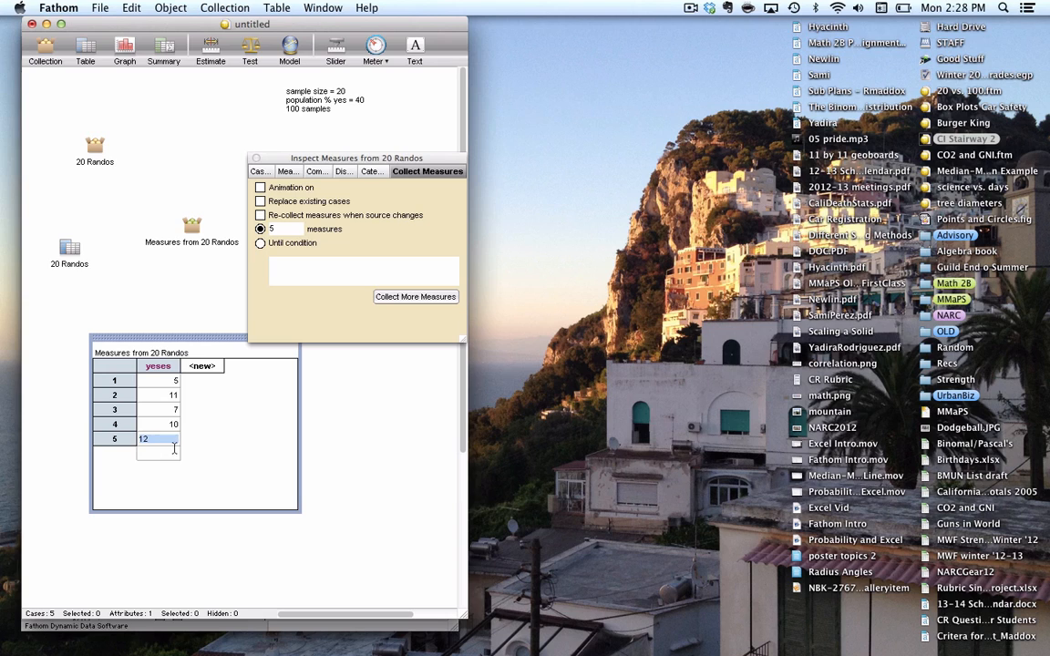
left_click(132, 384)
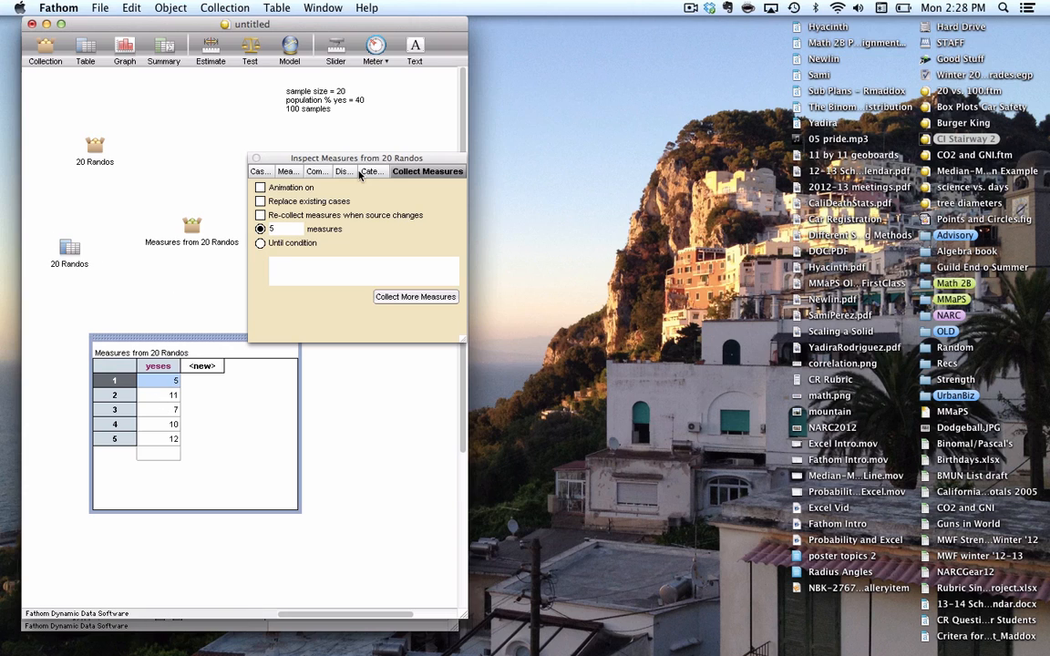
left_click_drag(347, 164, 446, 199)
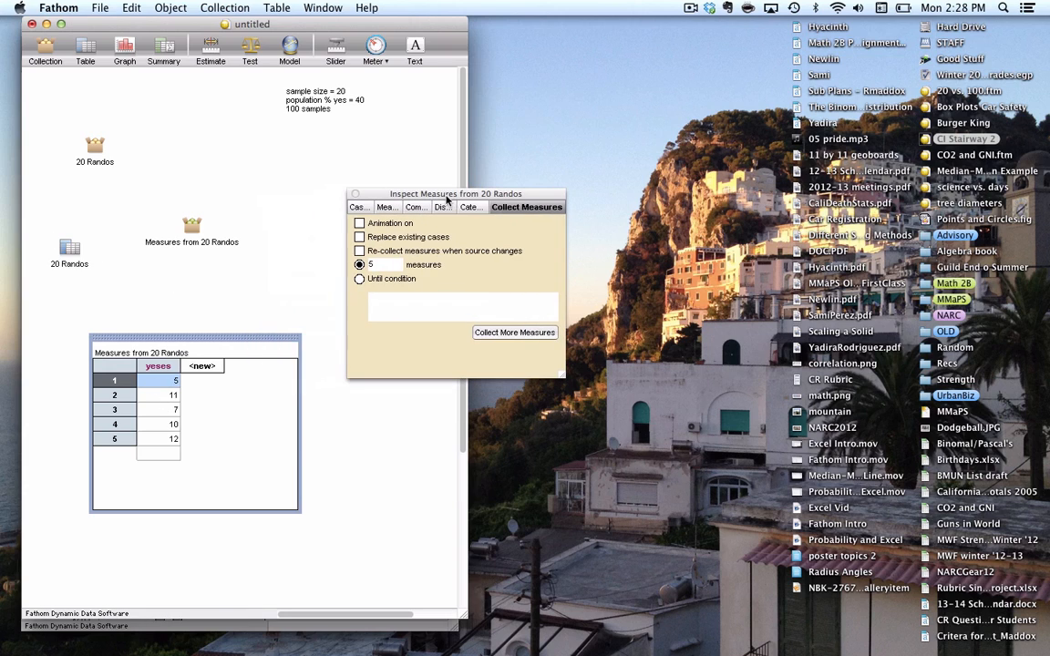
Step: Review the measures, cases and collection settings of Measures from 20 Randos, and close its inspector
left_click_drag(291, 91, 353, 90)
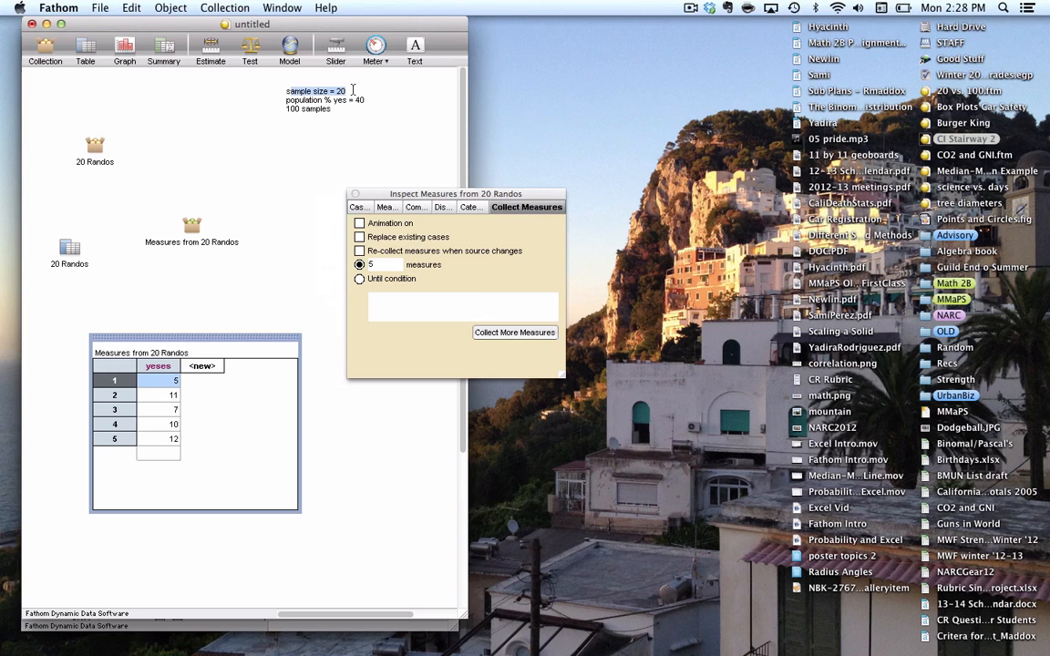
left_click(57, 236)
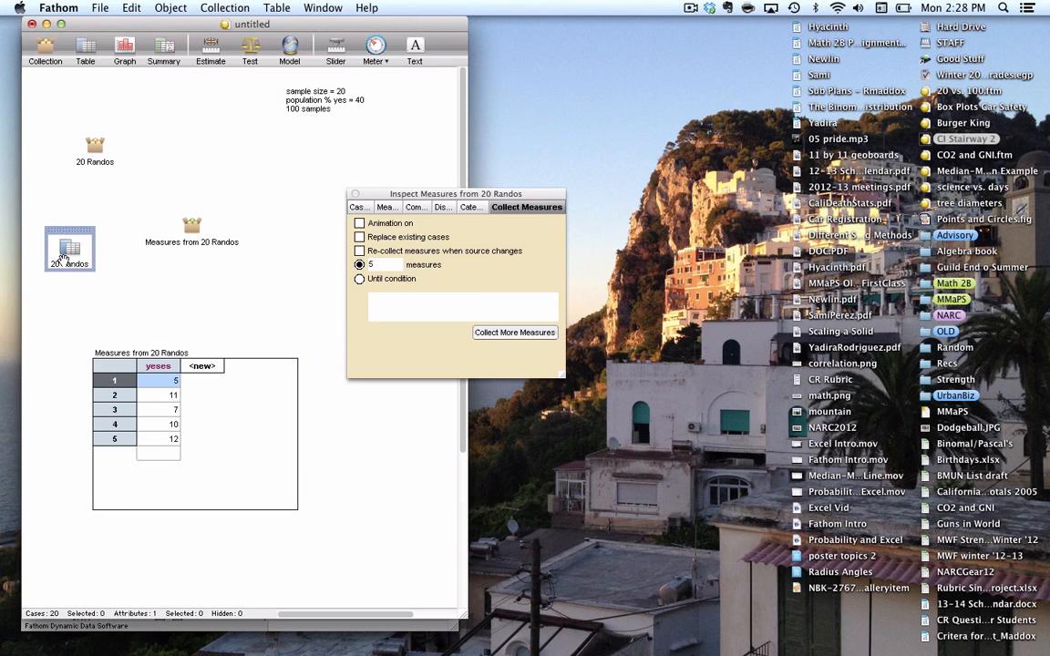
mouse_move(89, 264)
left_mouse_down()
mouse_move(151, 511)
mouse_move(273, 526)
mouse_move(91, 269)
left_mouse_up()
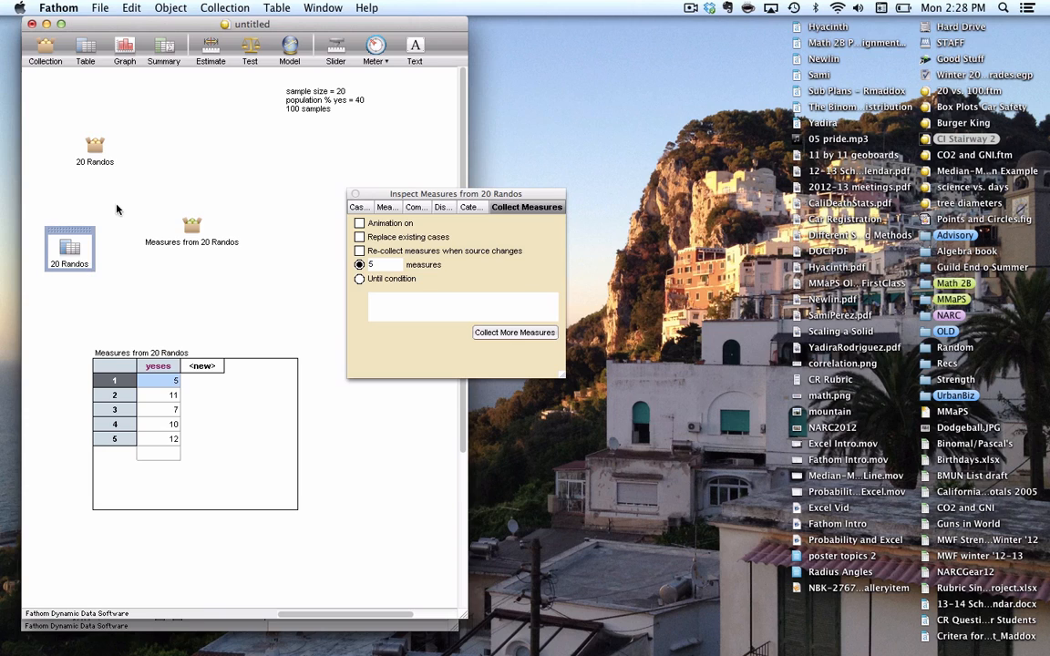
left_click(385, 207)
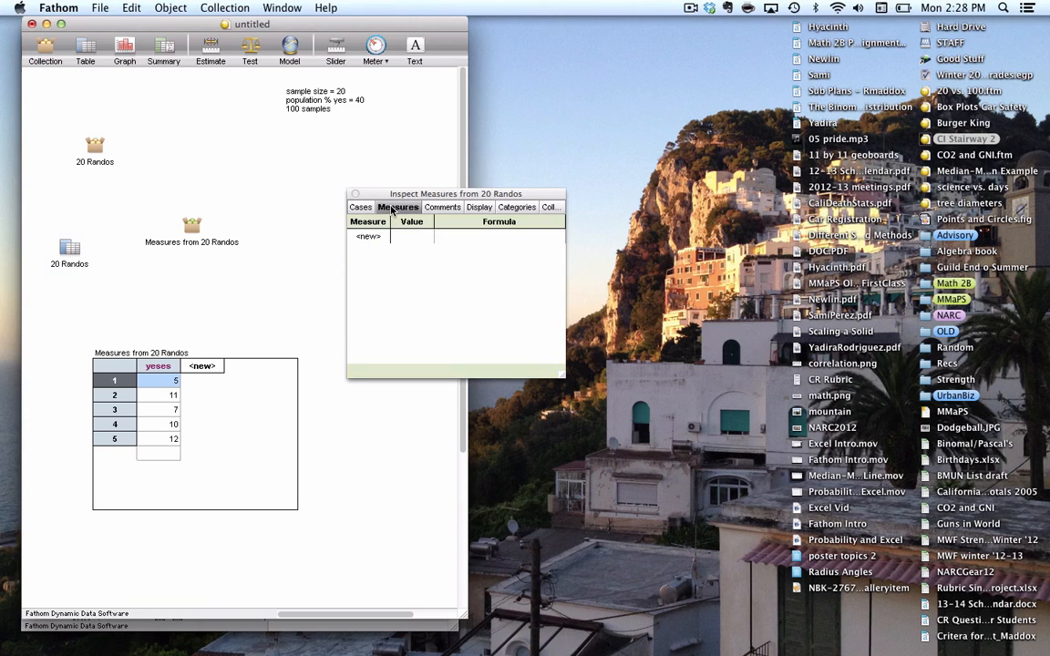
left_click(362, 208)
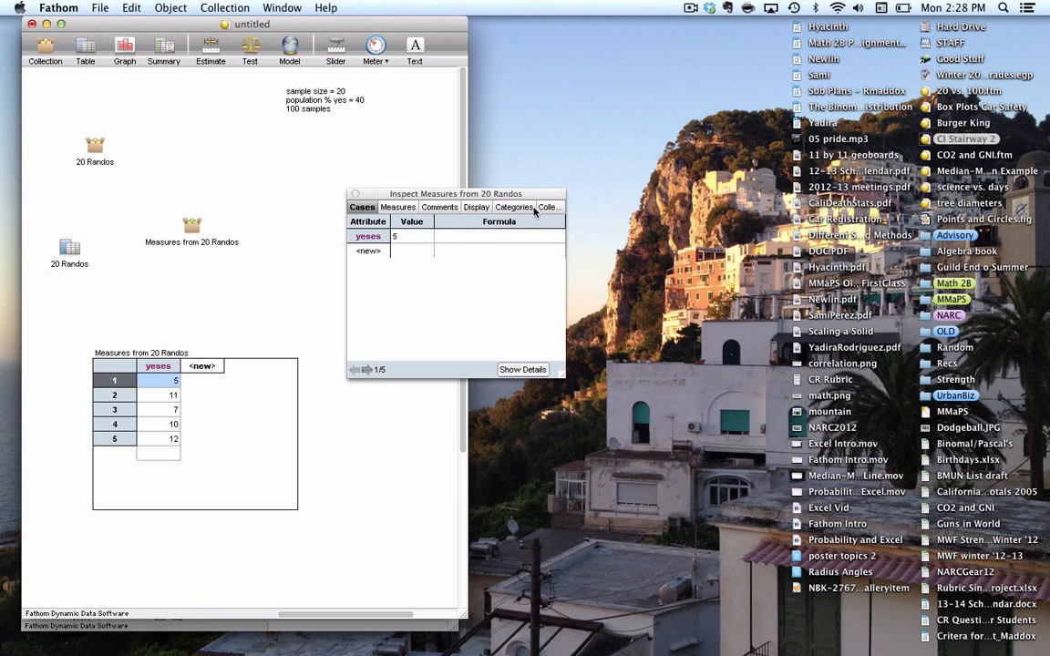
left_click(550, 208)
left_click(354, 194)
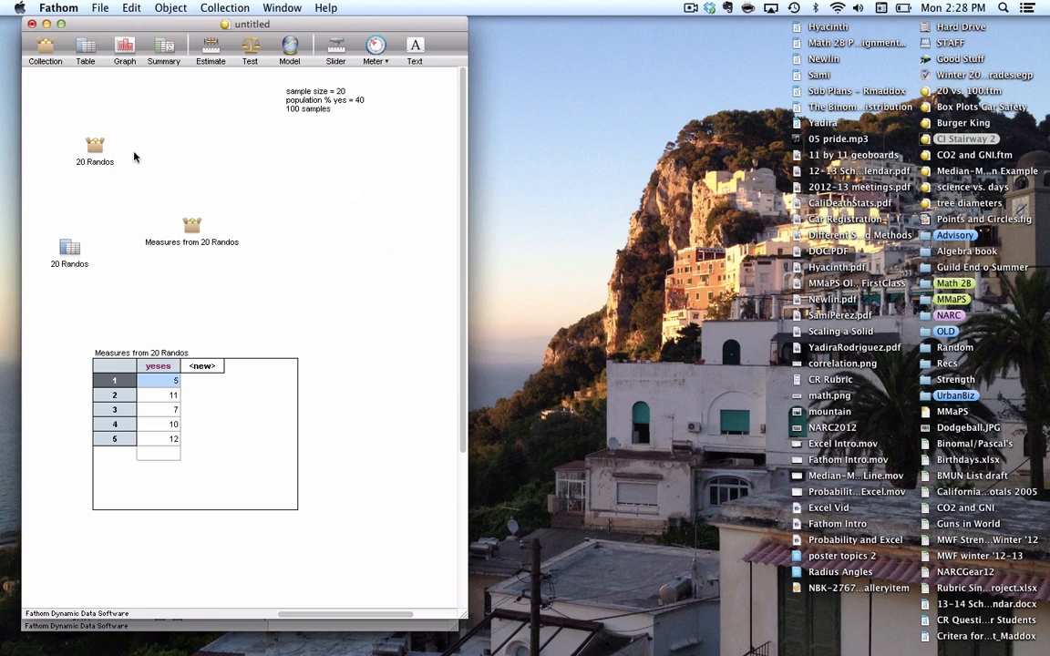
Step: Check the formula of the yeses measure in the 20 Randos inspector and close the inspector
left_click(89, 142)
double_click(89, 143)
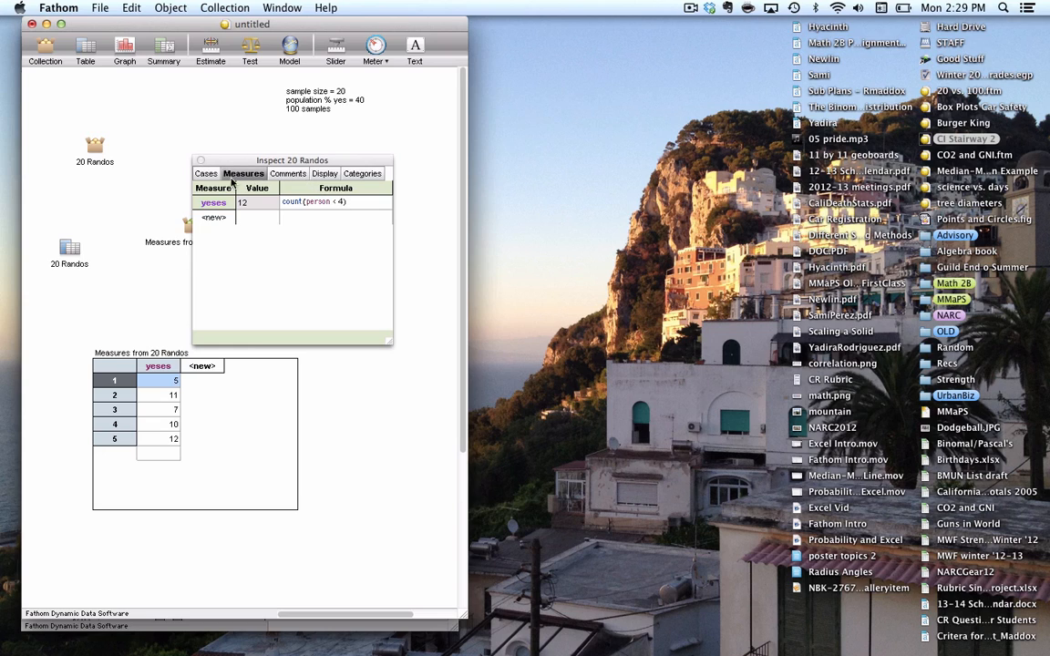
left_click(201, 162)
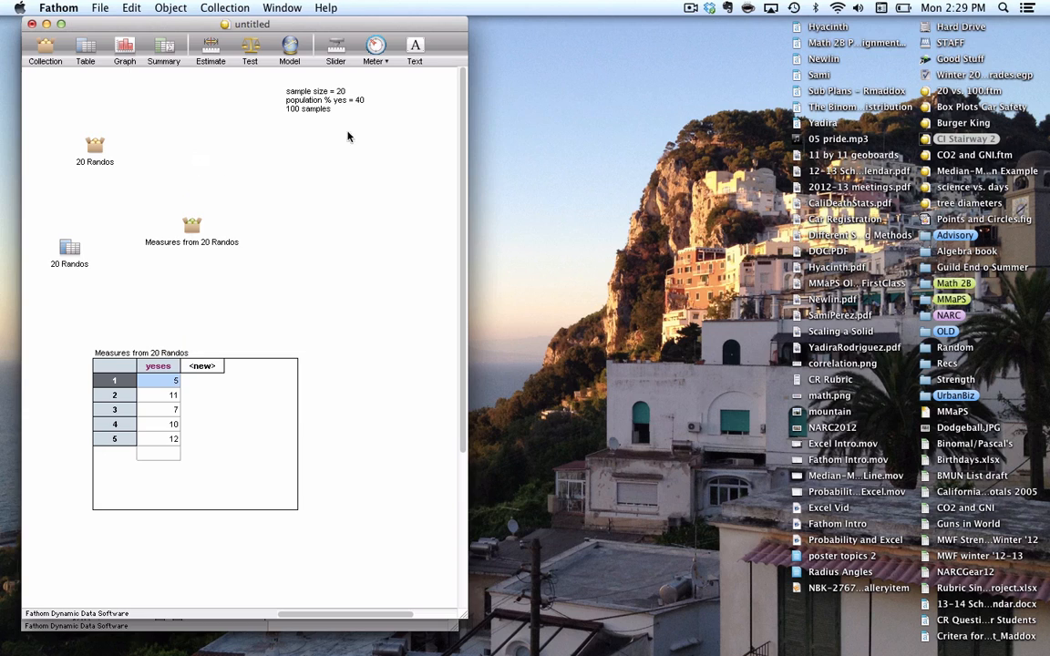
Step: Set Measures from 20 Randos to replace existing cases and collect 100 measures, run the collection and close the inspector
left_click(192, 223)
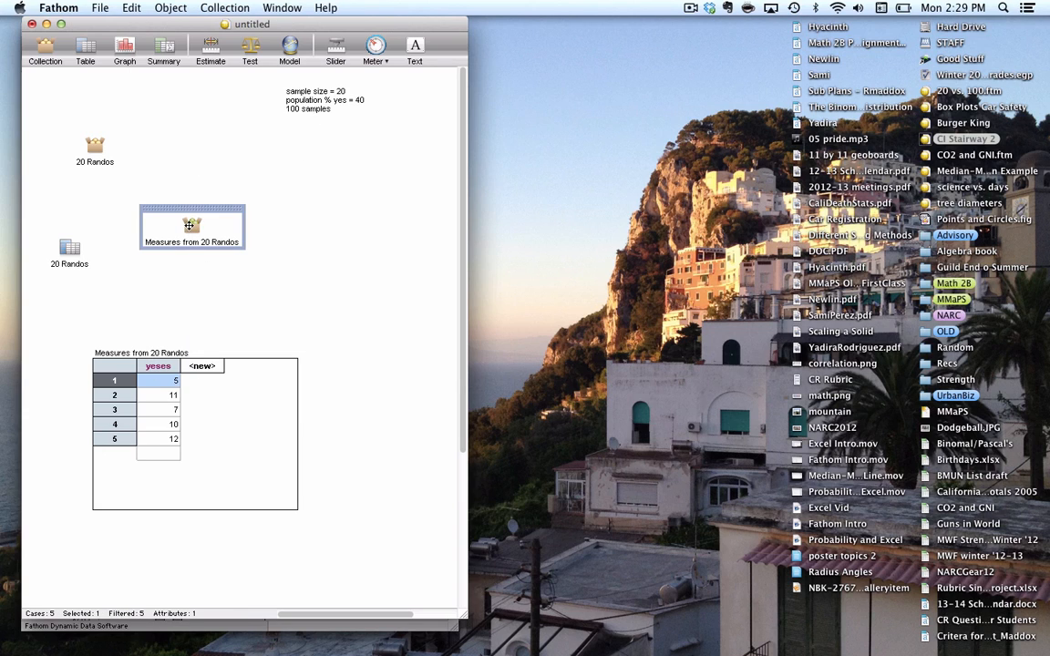
double_click(189, 225)
left_click(401, 208)
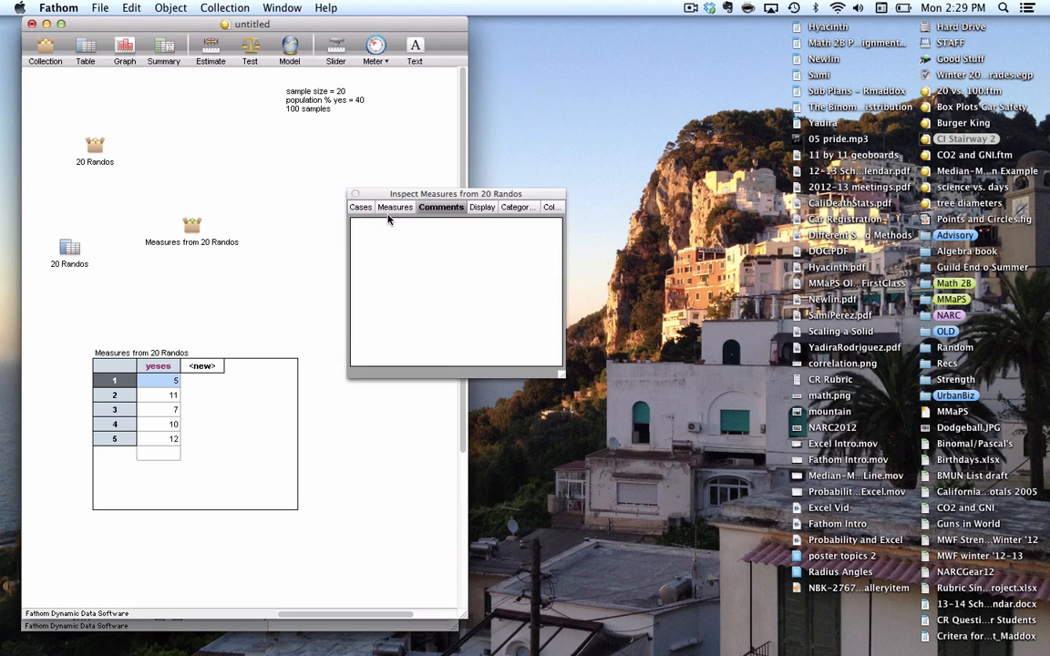
left_click(394, 208)
left_click(361, 207)
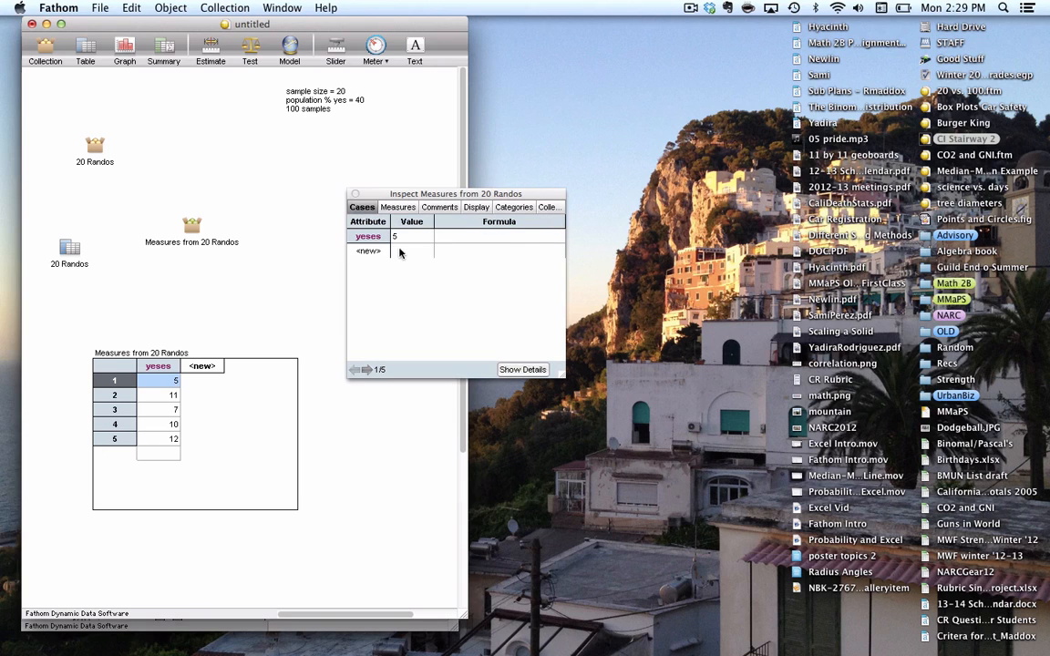
left_click(548, 211)
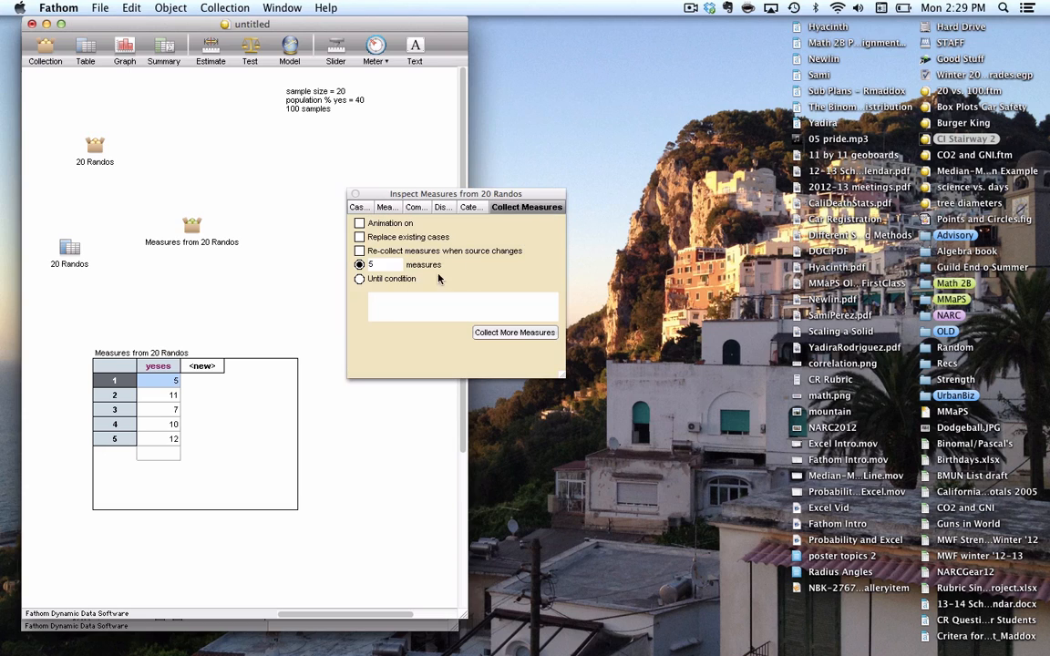
left_click(360, 236)
left_click(383, 265)
type("100")
left_click(520, 335)
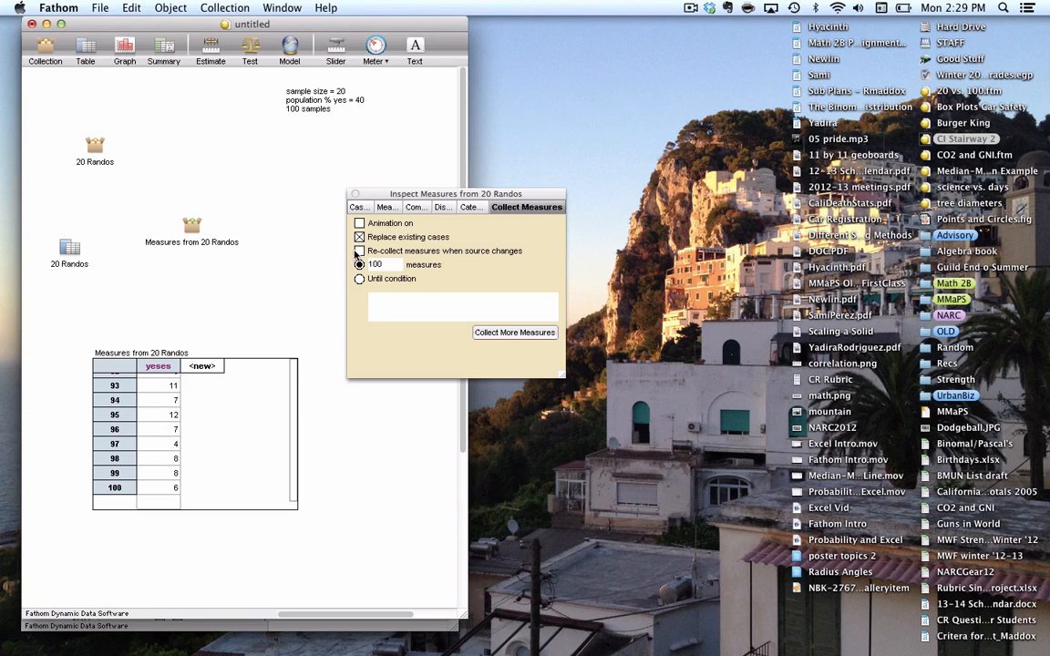
left_click(355, 194)
Step: Create a dot plot of yeses from the Measures from 20 Randos table and move the graph fully into the document
left_click(164, 352)
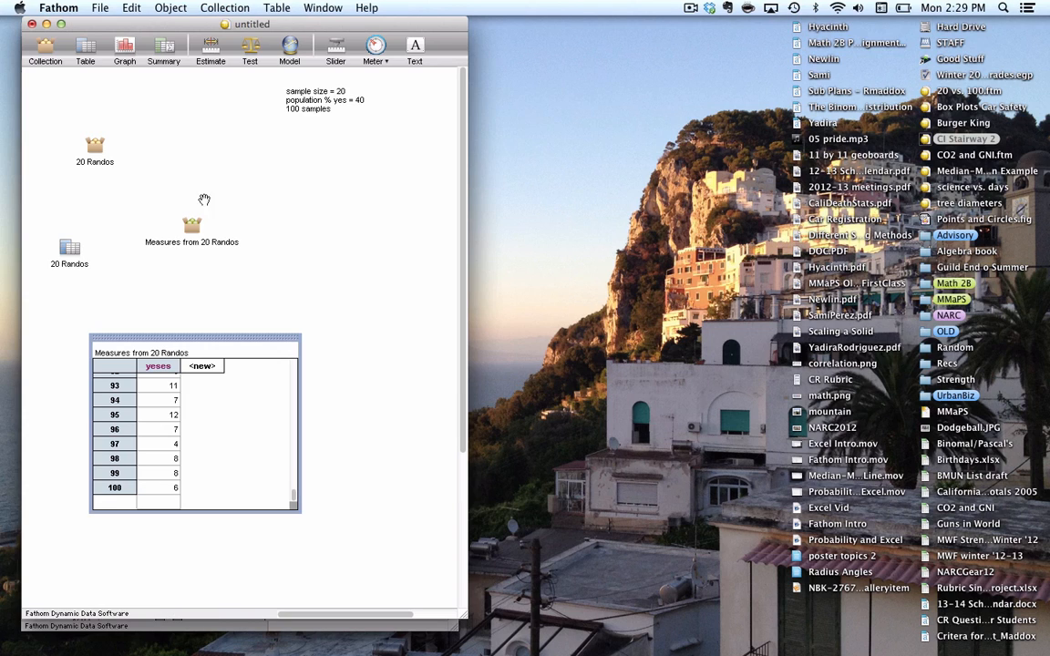
left_click_drag(118, 45, 250, 210)
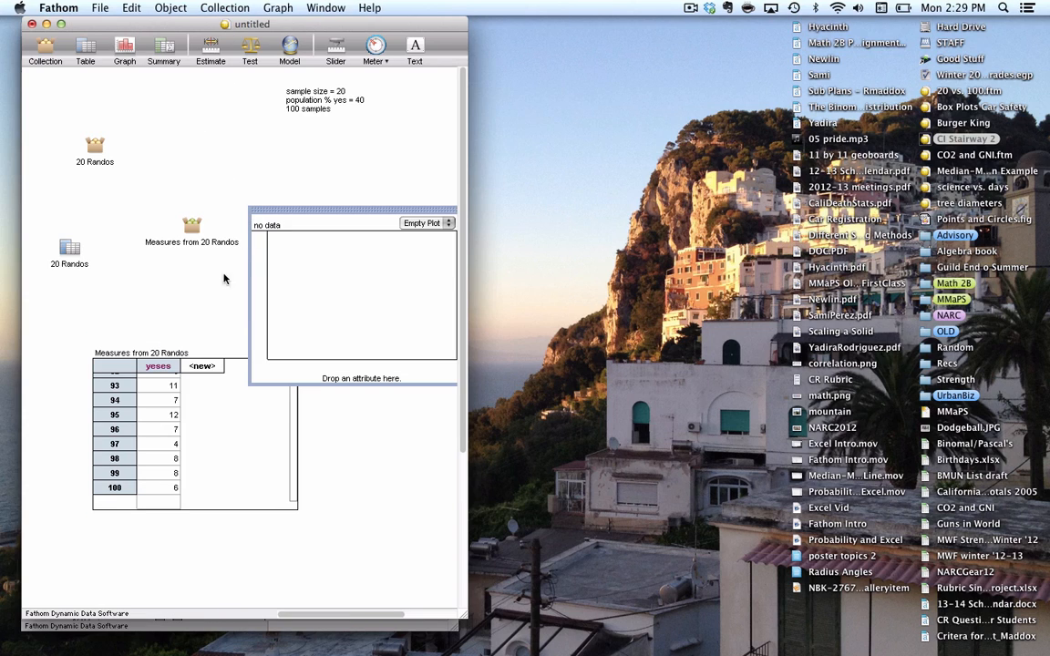
left_click_drag(152, 372, 319, 374)
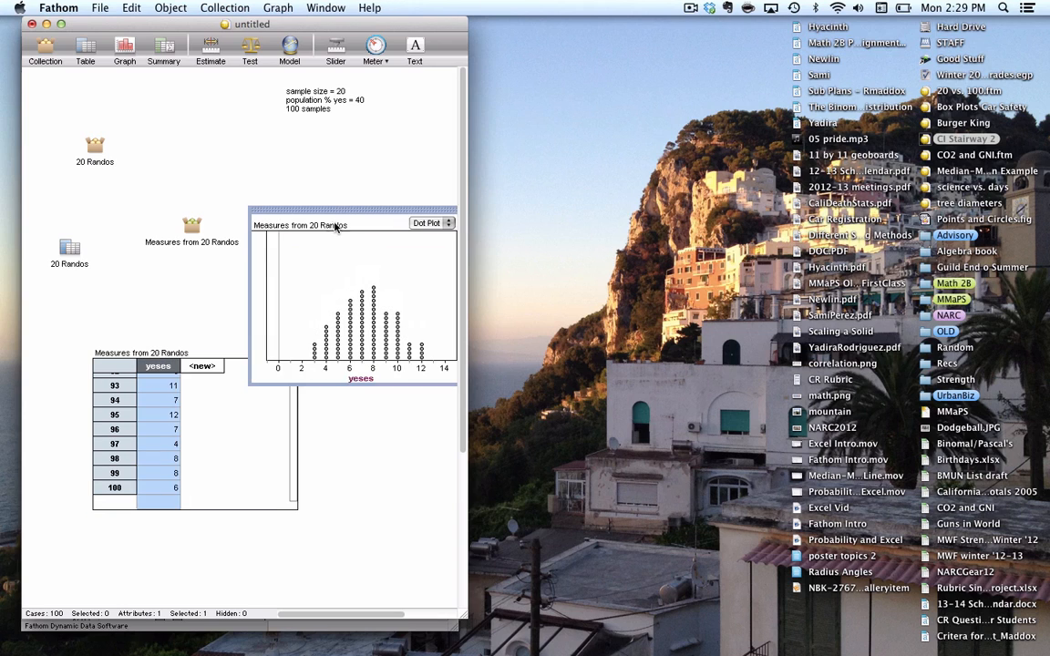
left_click_drag(351, 213, 272, 287)
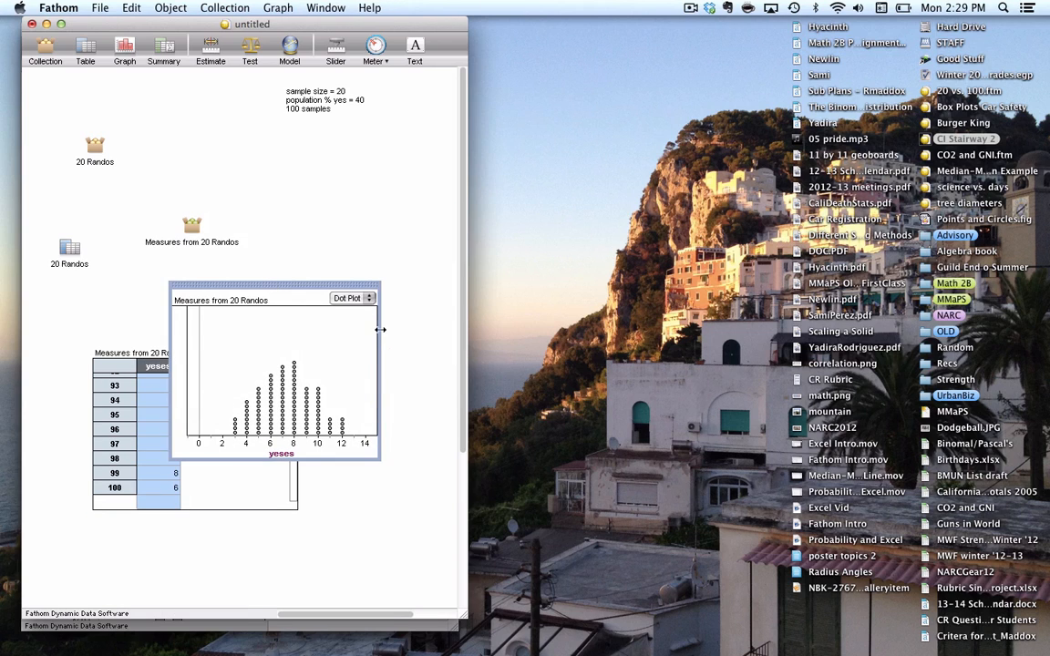
Step: Try the yeses graph as a histogram and as a box plot, selecting the box plot's second and third quartiles
left_click(369, 299)
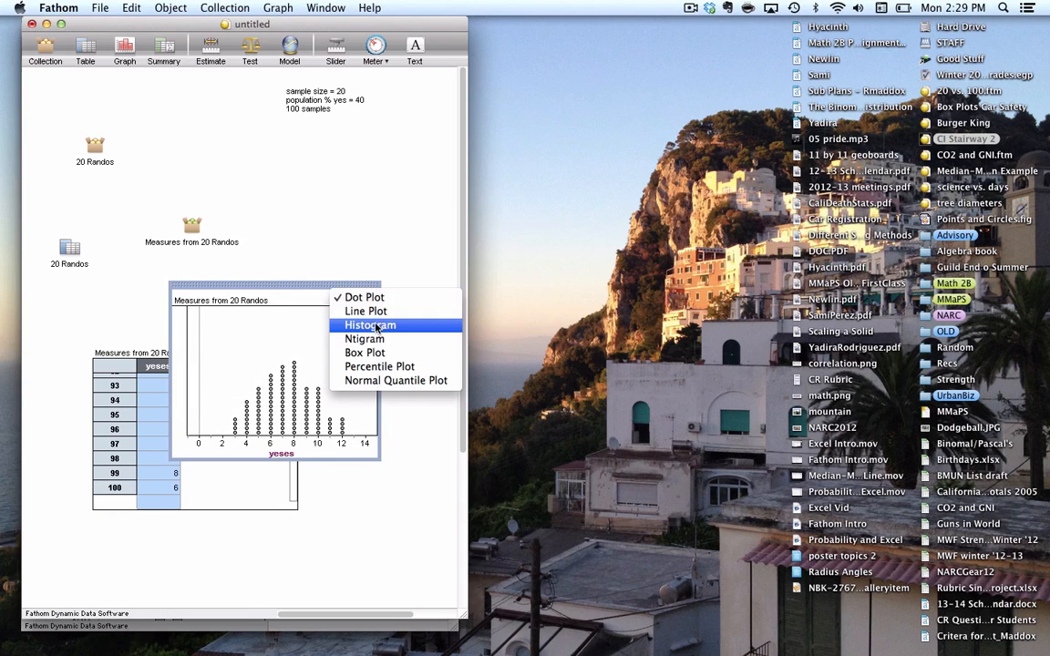
left_click(375, 326)
left_click(363, 299)
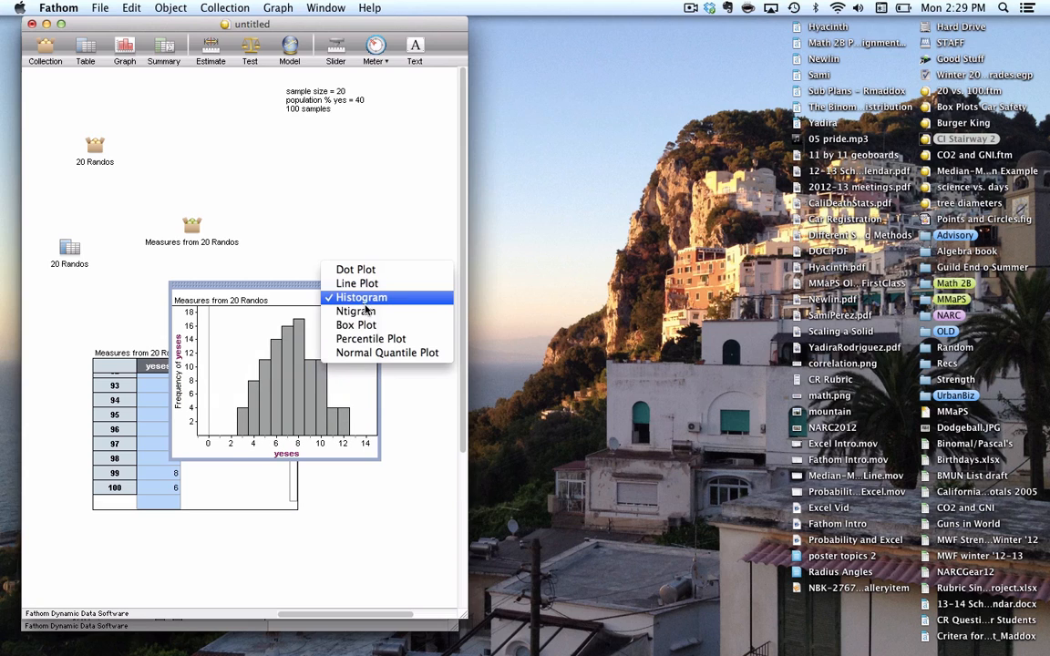
left_click(368, 324)
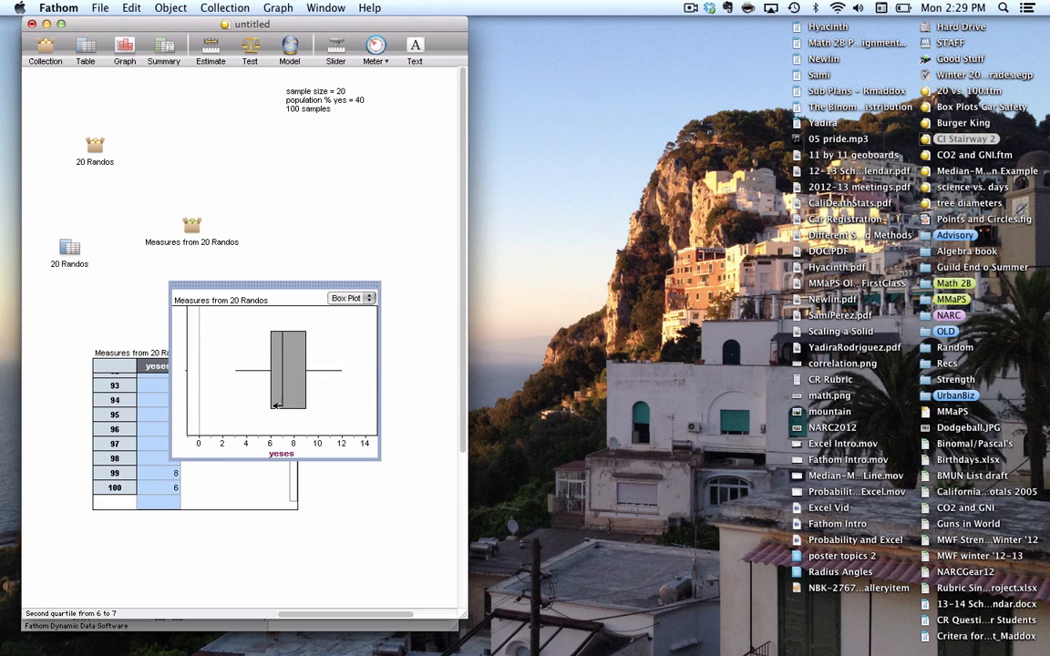
left_click(276, 377)
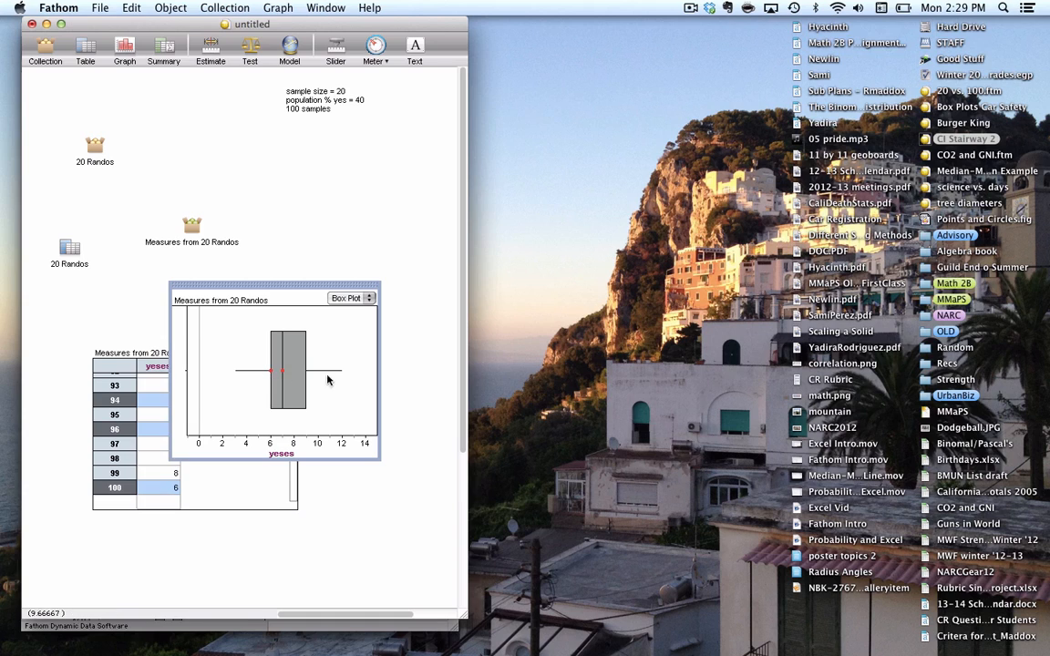
left_click(304, 373)
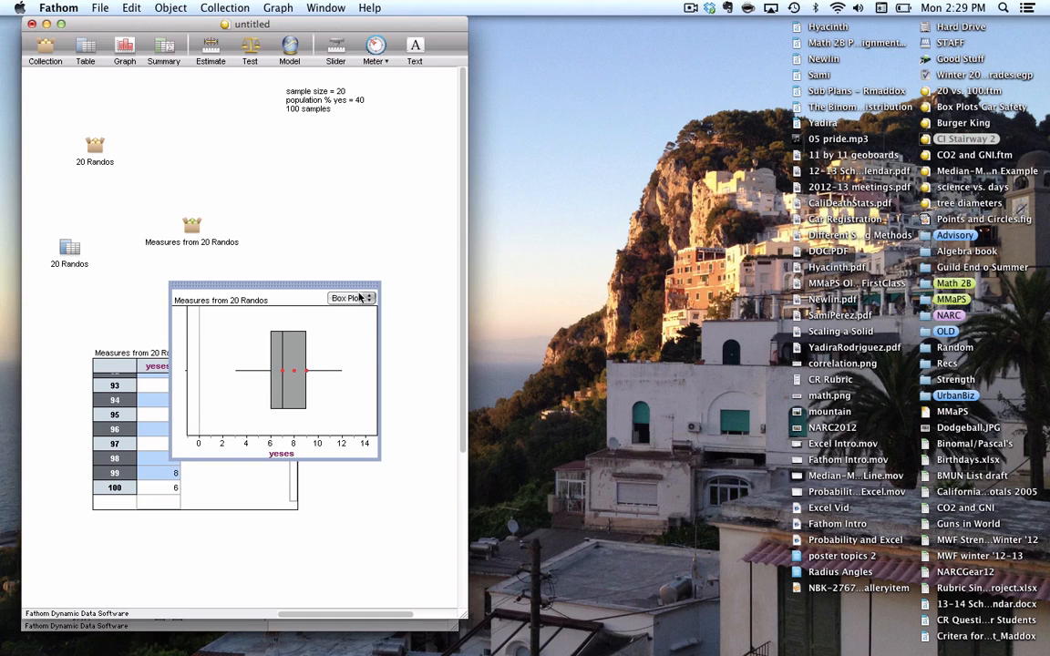
Step: View the selected quartile's cases in a histogram and return the yeses graph to a dot plot
left_click(351, 298)
left_click(363, 272)
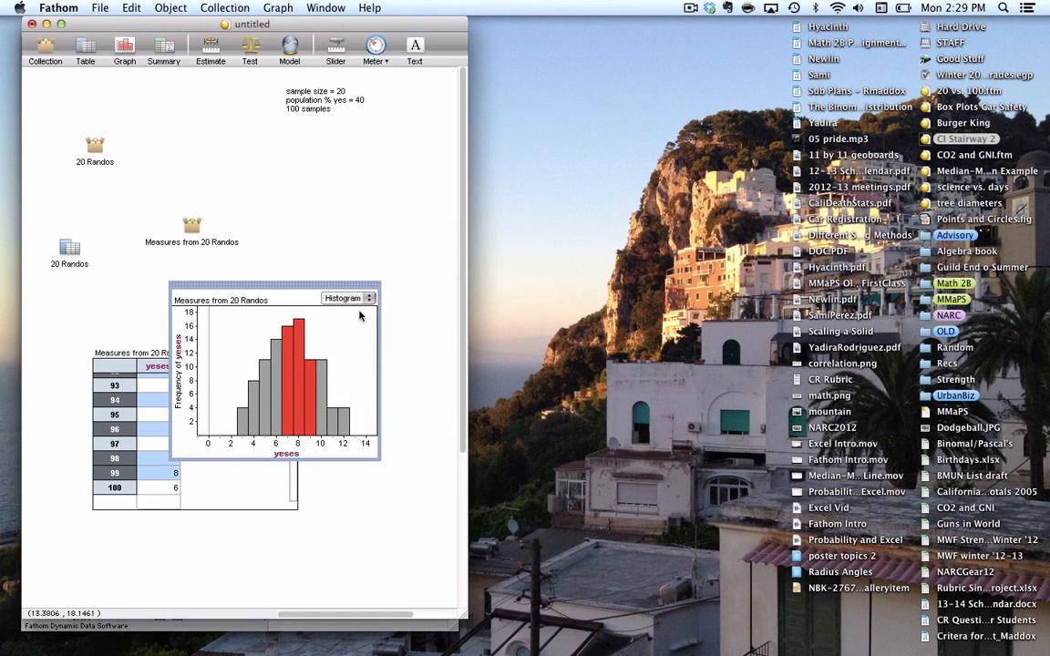
left_click(341, 298)
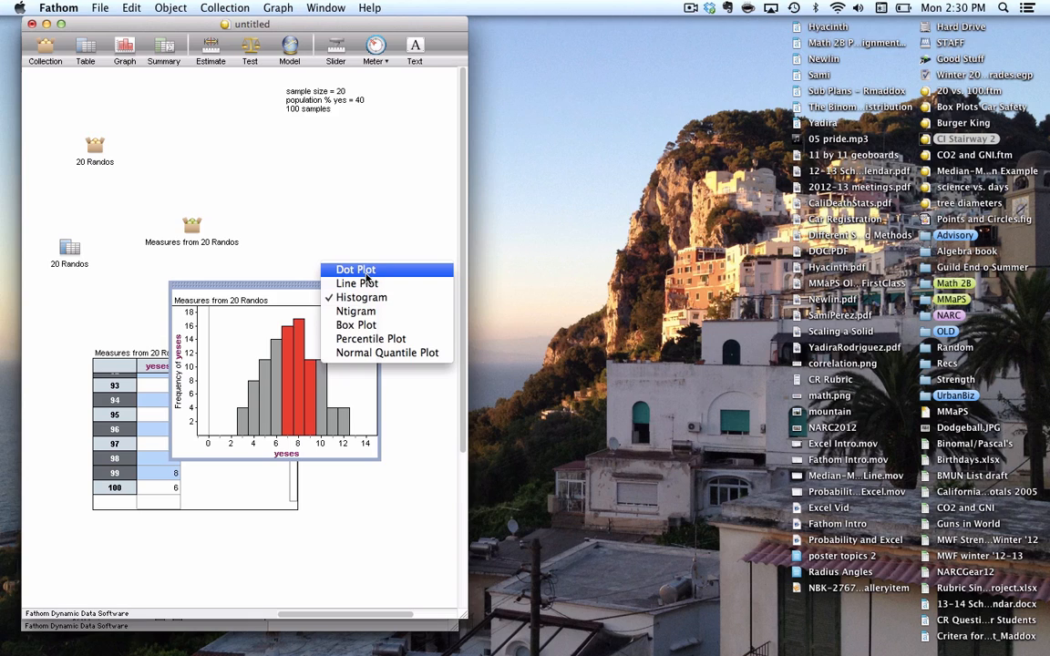
left_click(366, 273)
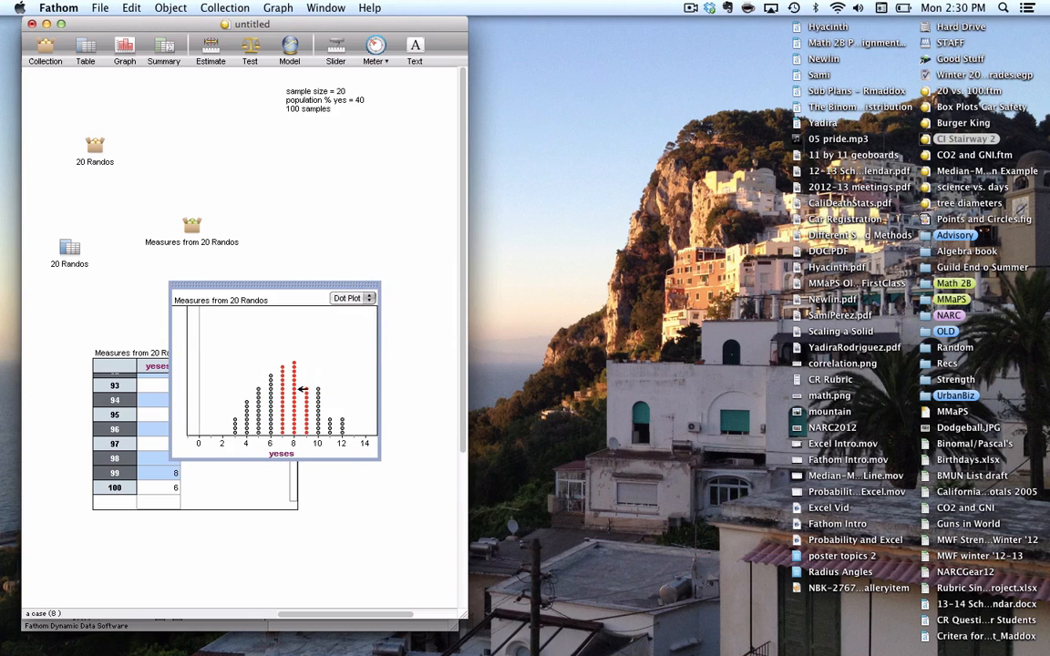
Step: Clear the case selection and move the dot plot off the yeses column of the table
left_click(308, 349)
left_click_drag(279, 285, 318, 264)
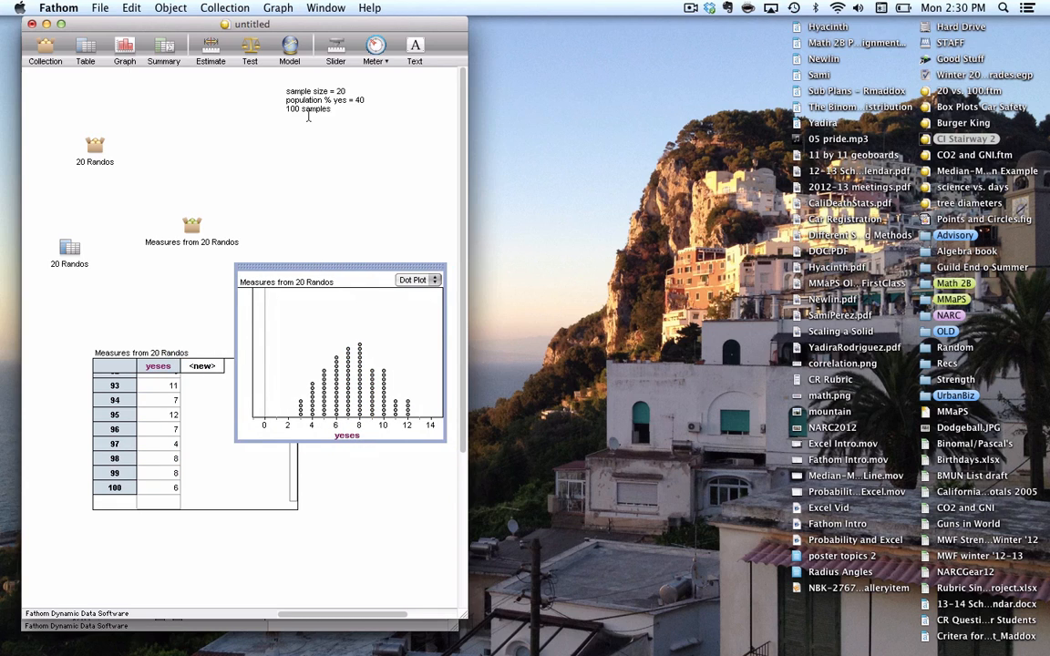